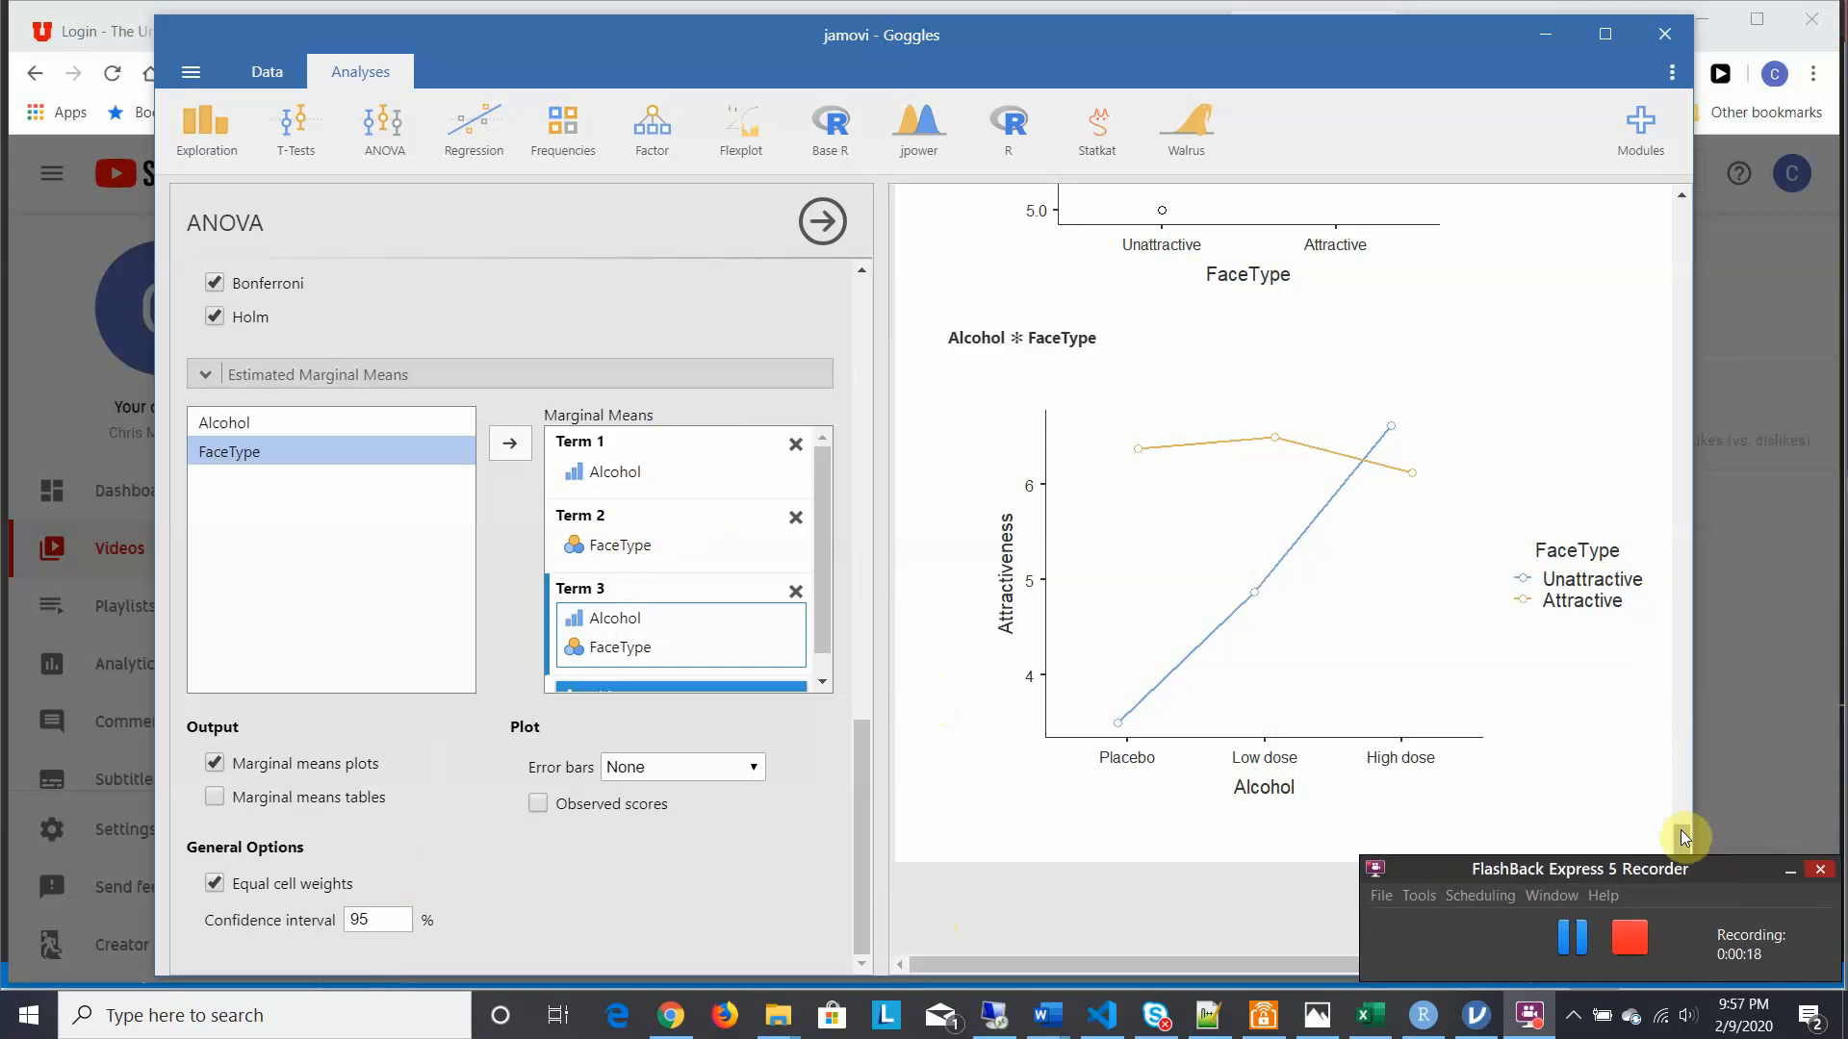
# Set the marginal means plots' error bars to Confidence interval and turn on observed scores
pyautogui.moveTo(1680, 829)
pyautogui.mouseDown()
pyautogui.moveTo(1664, 750)
pyautogui.moveTo(1678, 846)
pyautogui.moveTo(1674, 824)
pyautogui.mouseUp()
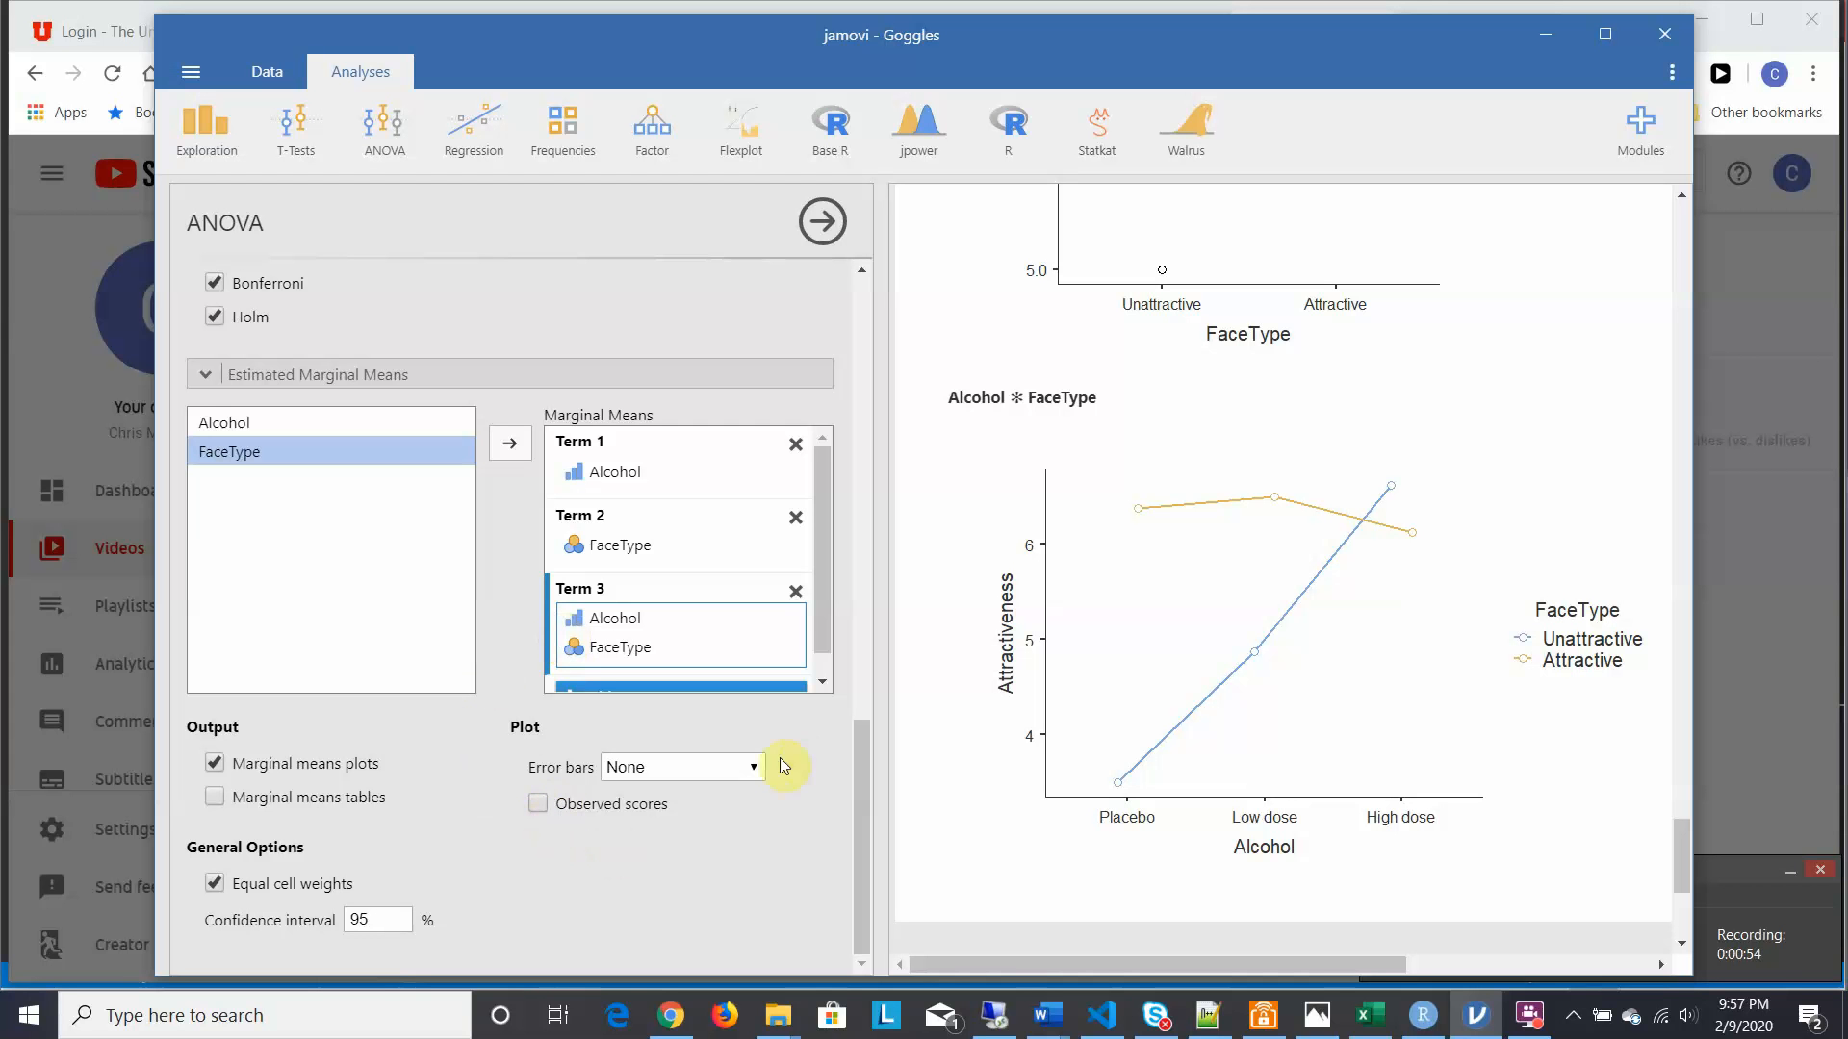
pyautogui.click(753, 766)
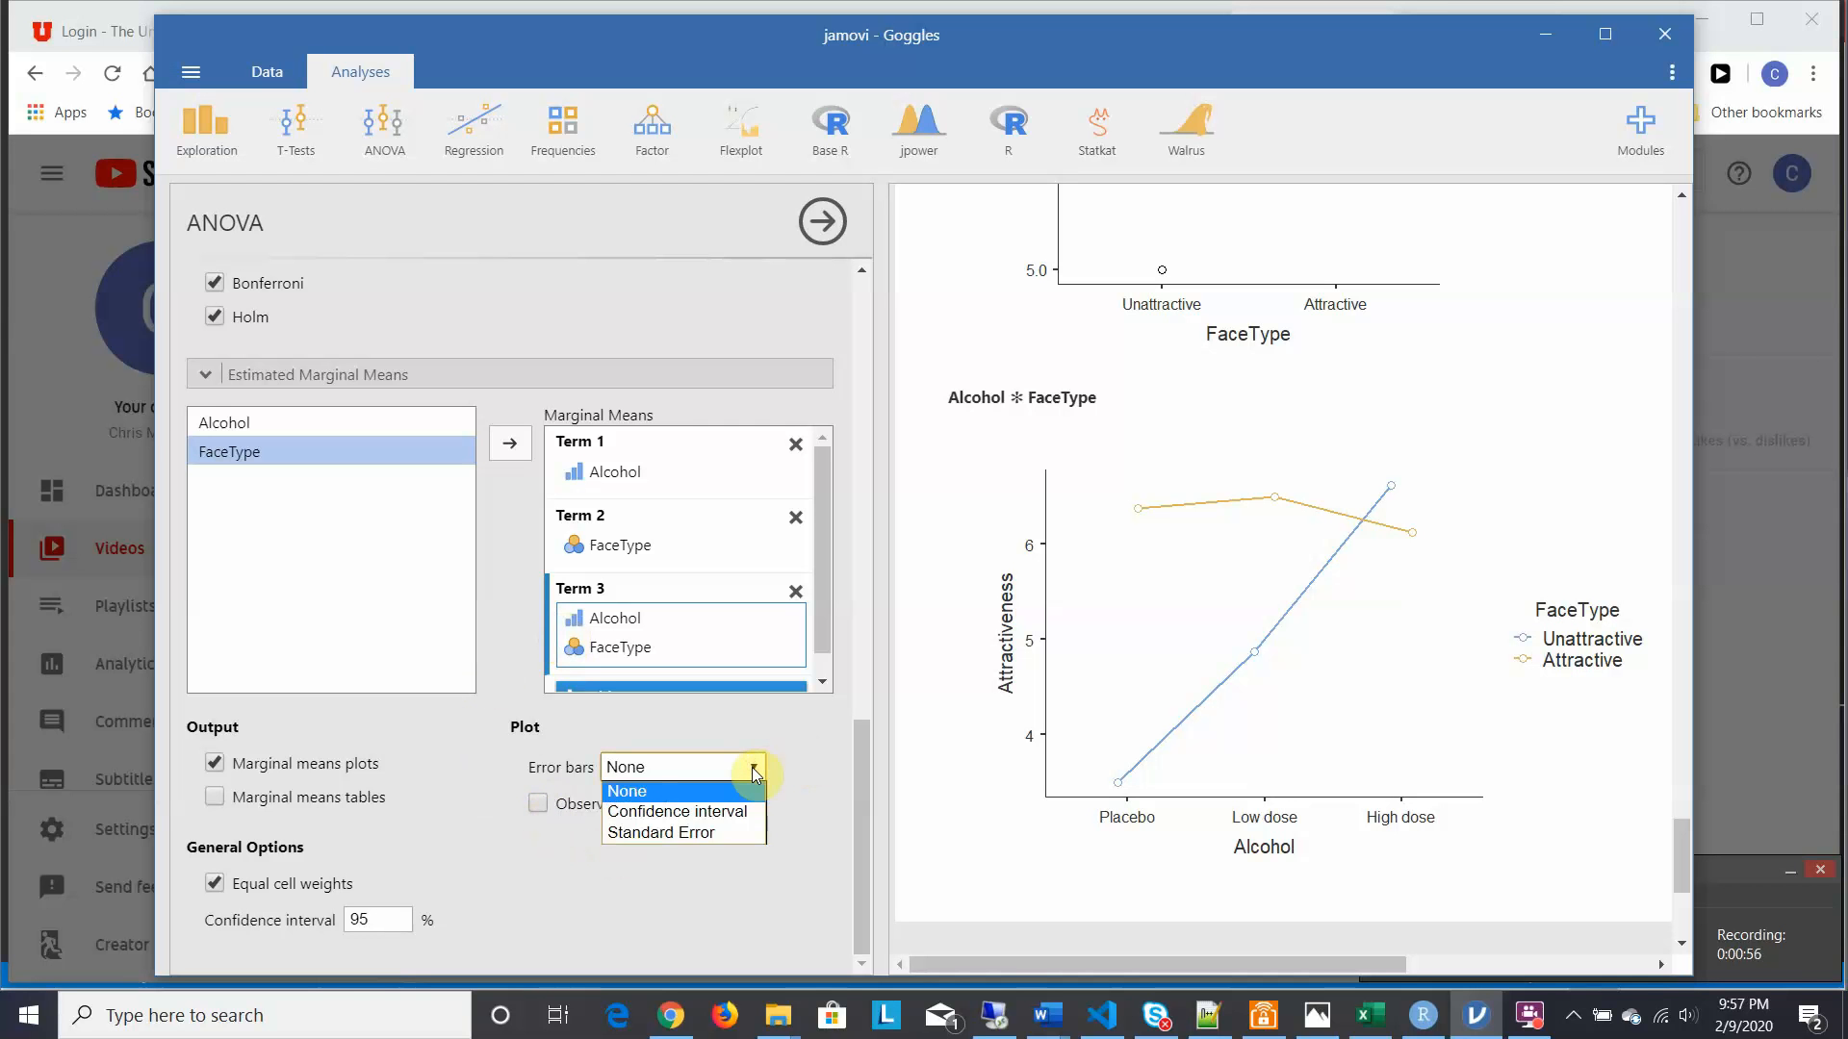
pyautogui.click(687, 814)
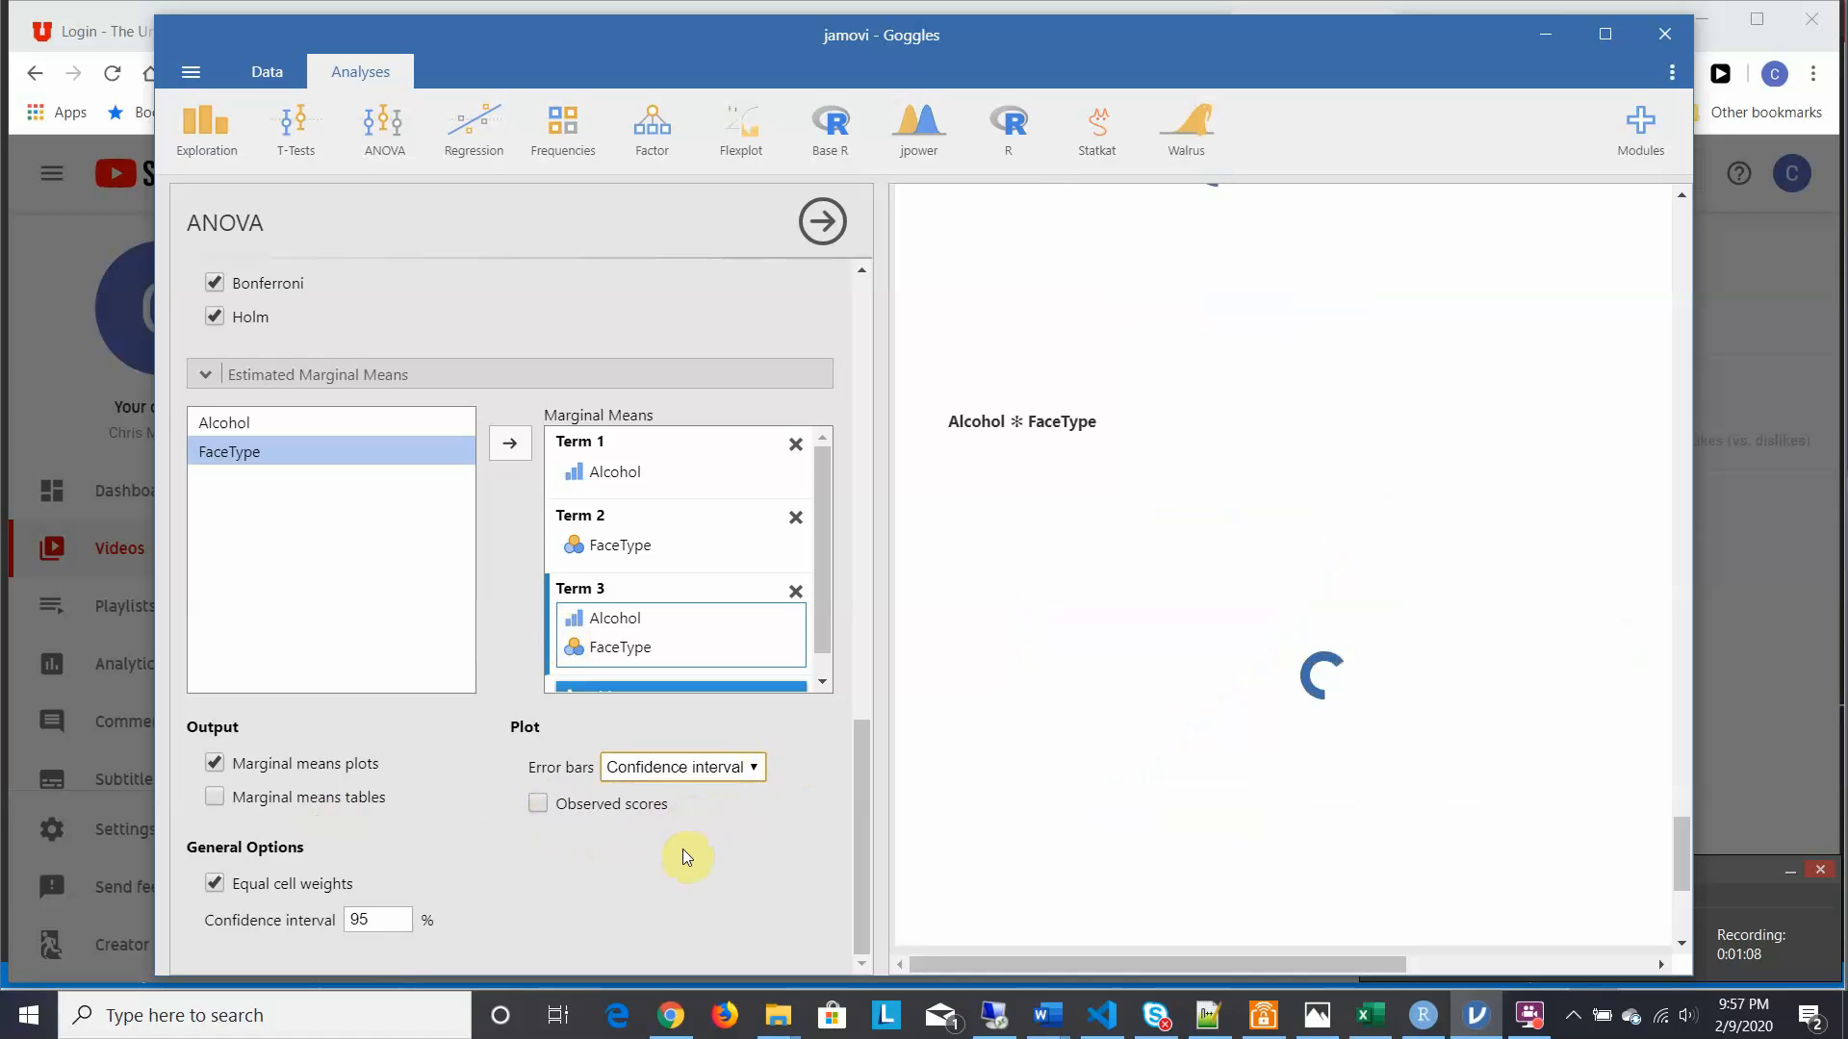
pyautogui.click(536, 804)
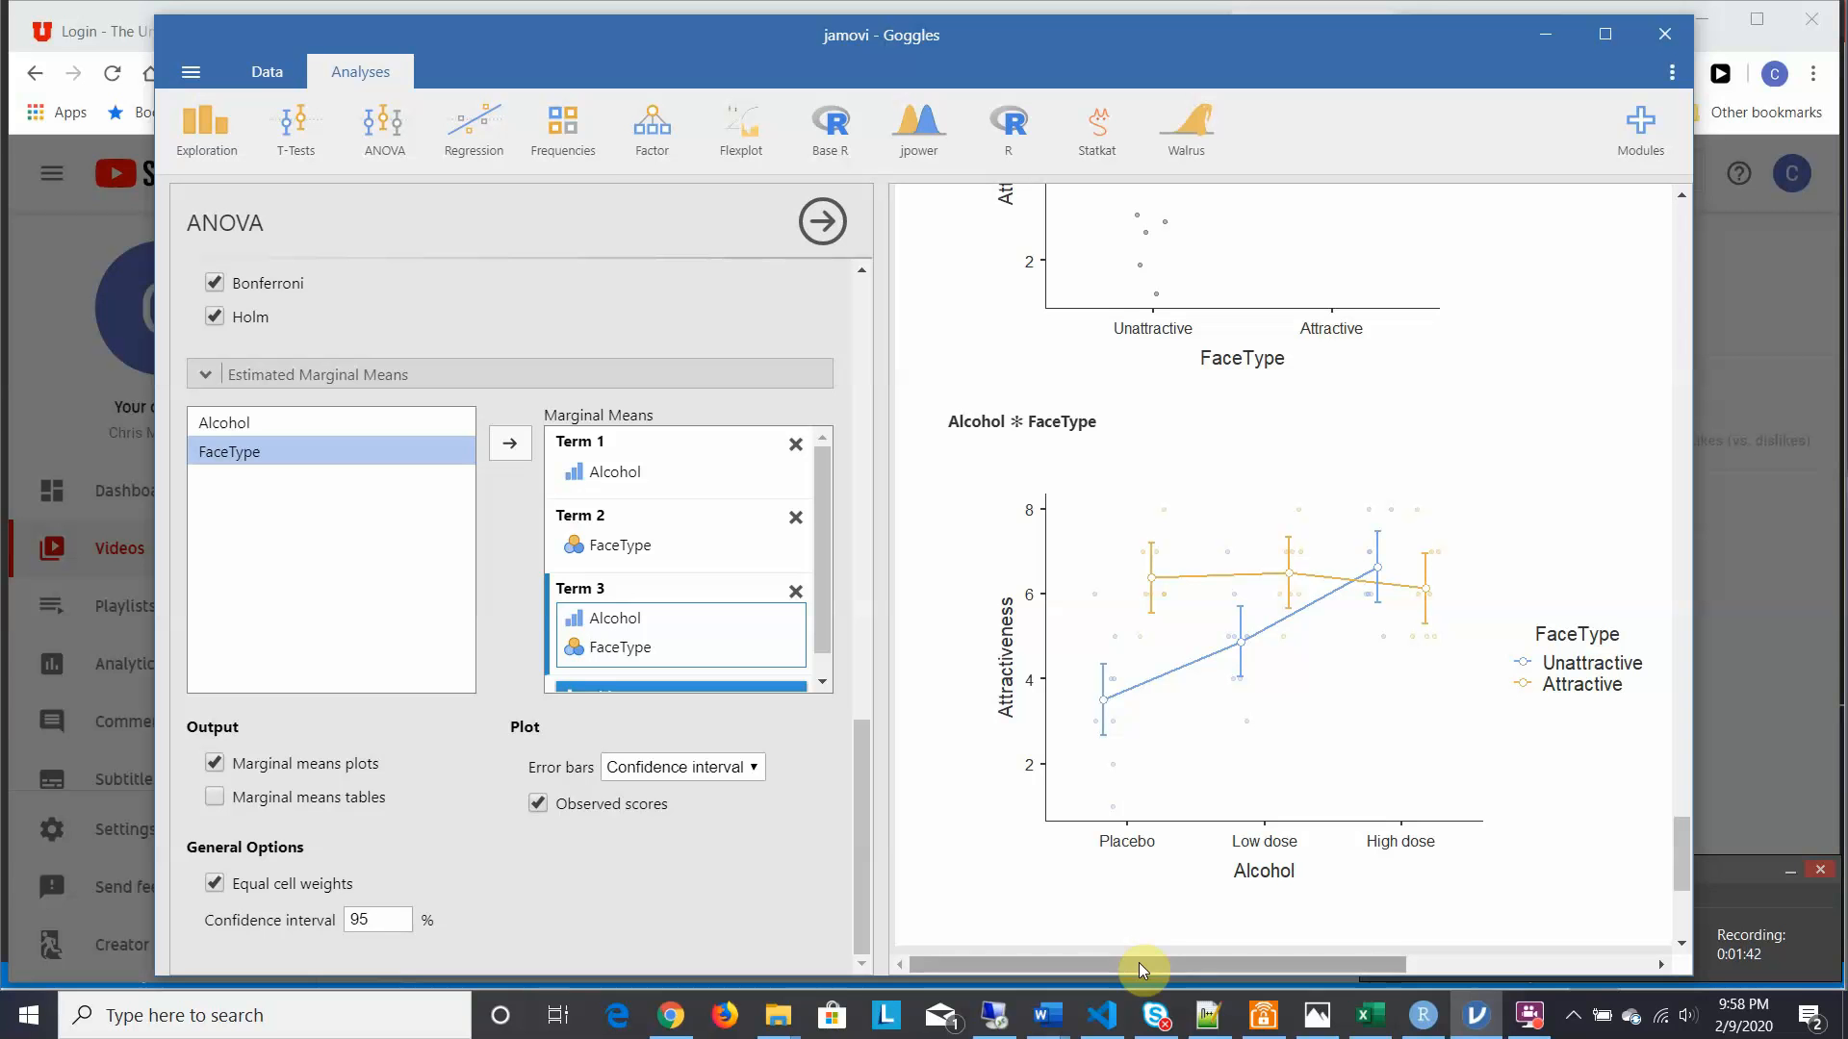
# Switch to RStudio and find the ggplot2 interaction plot code chunk in the Week 8 Assignment R Notebook
pyautogui.click(1421, 1018)
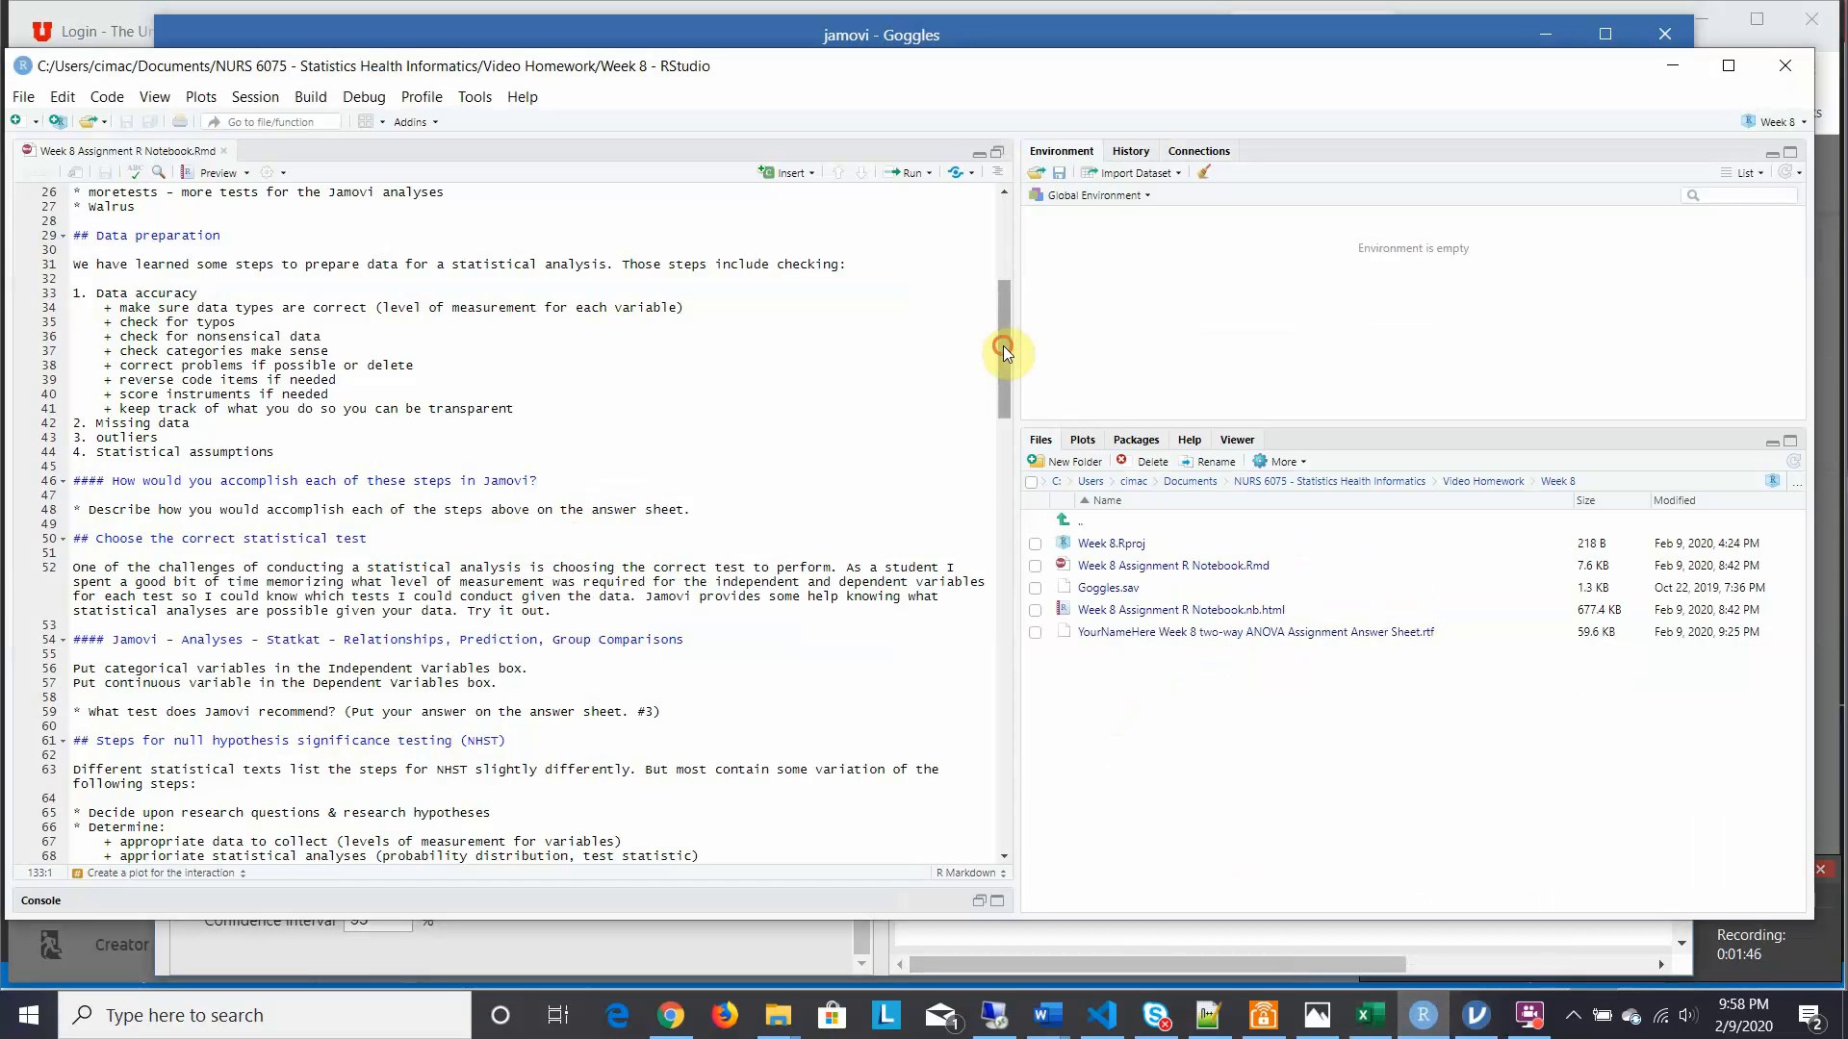
pyautogui.moveTo(1003, 345); pyautogui.dragTo(1053, 694)
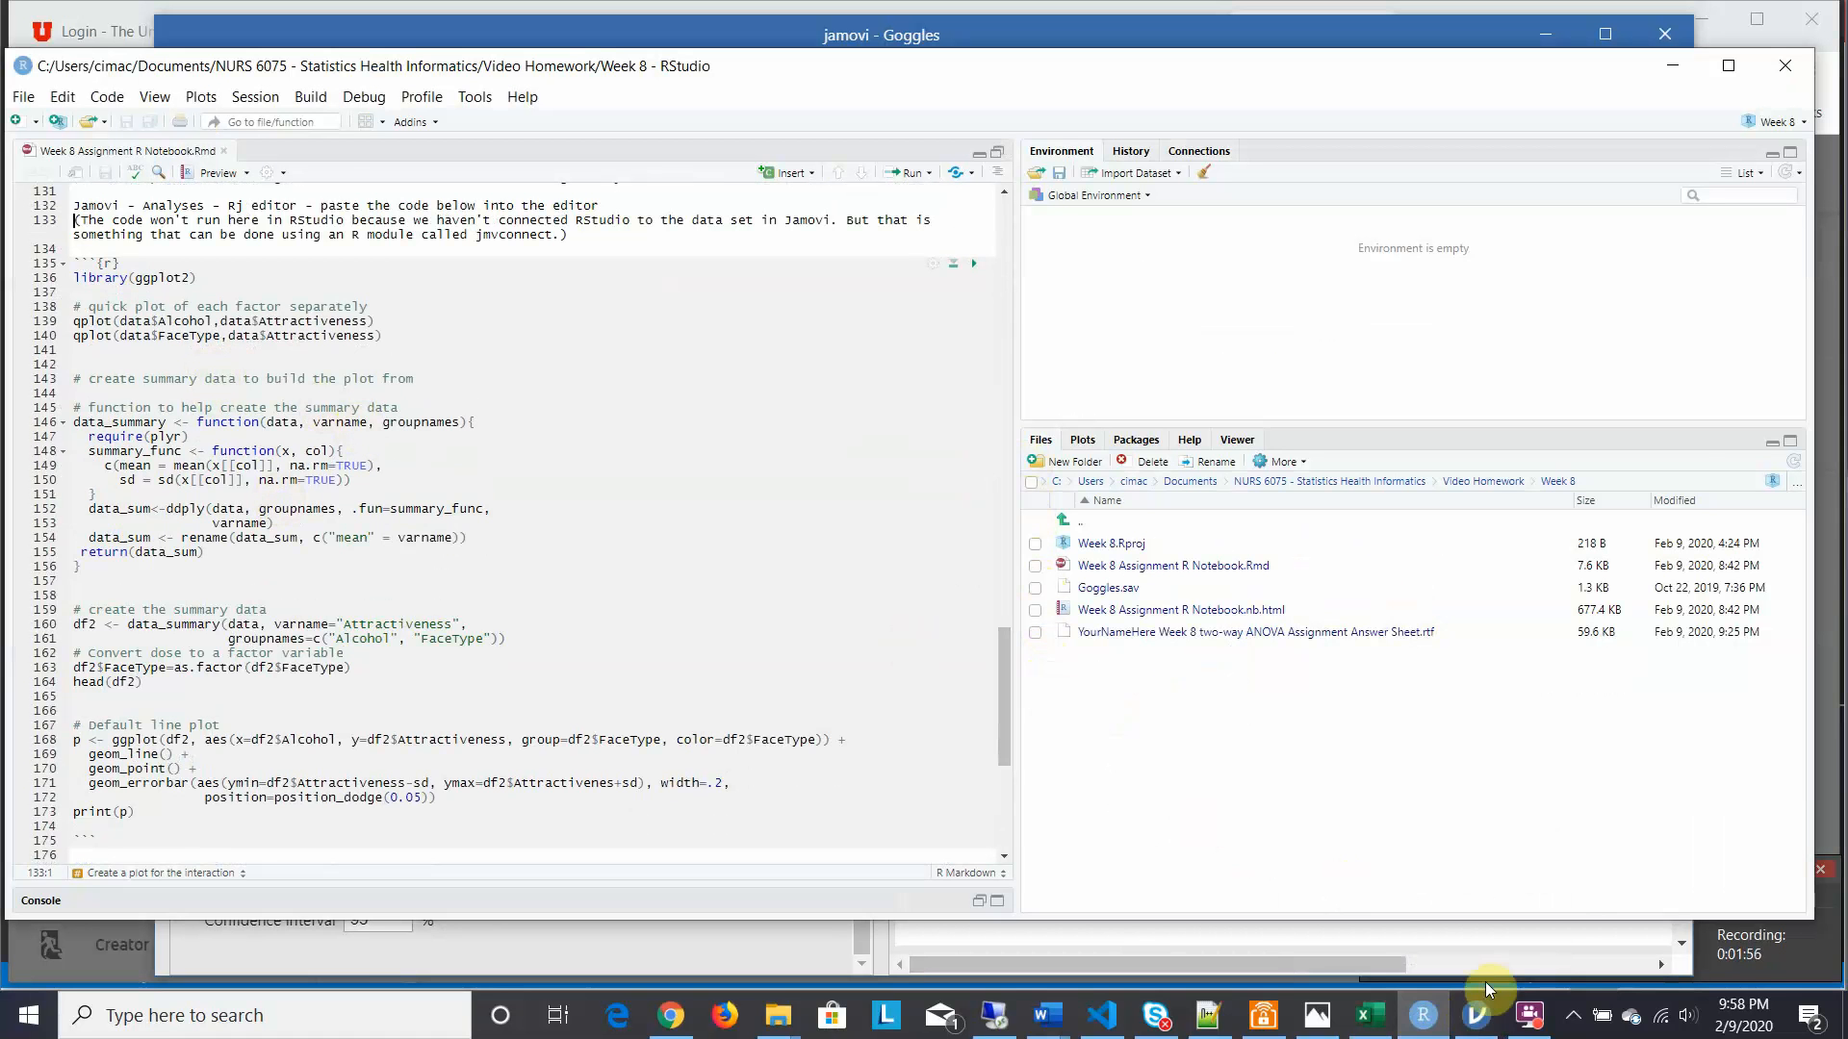
# Return to jamovi and open a new Rj Editor analysis
pyautogui.click(1477, 1020)
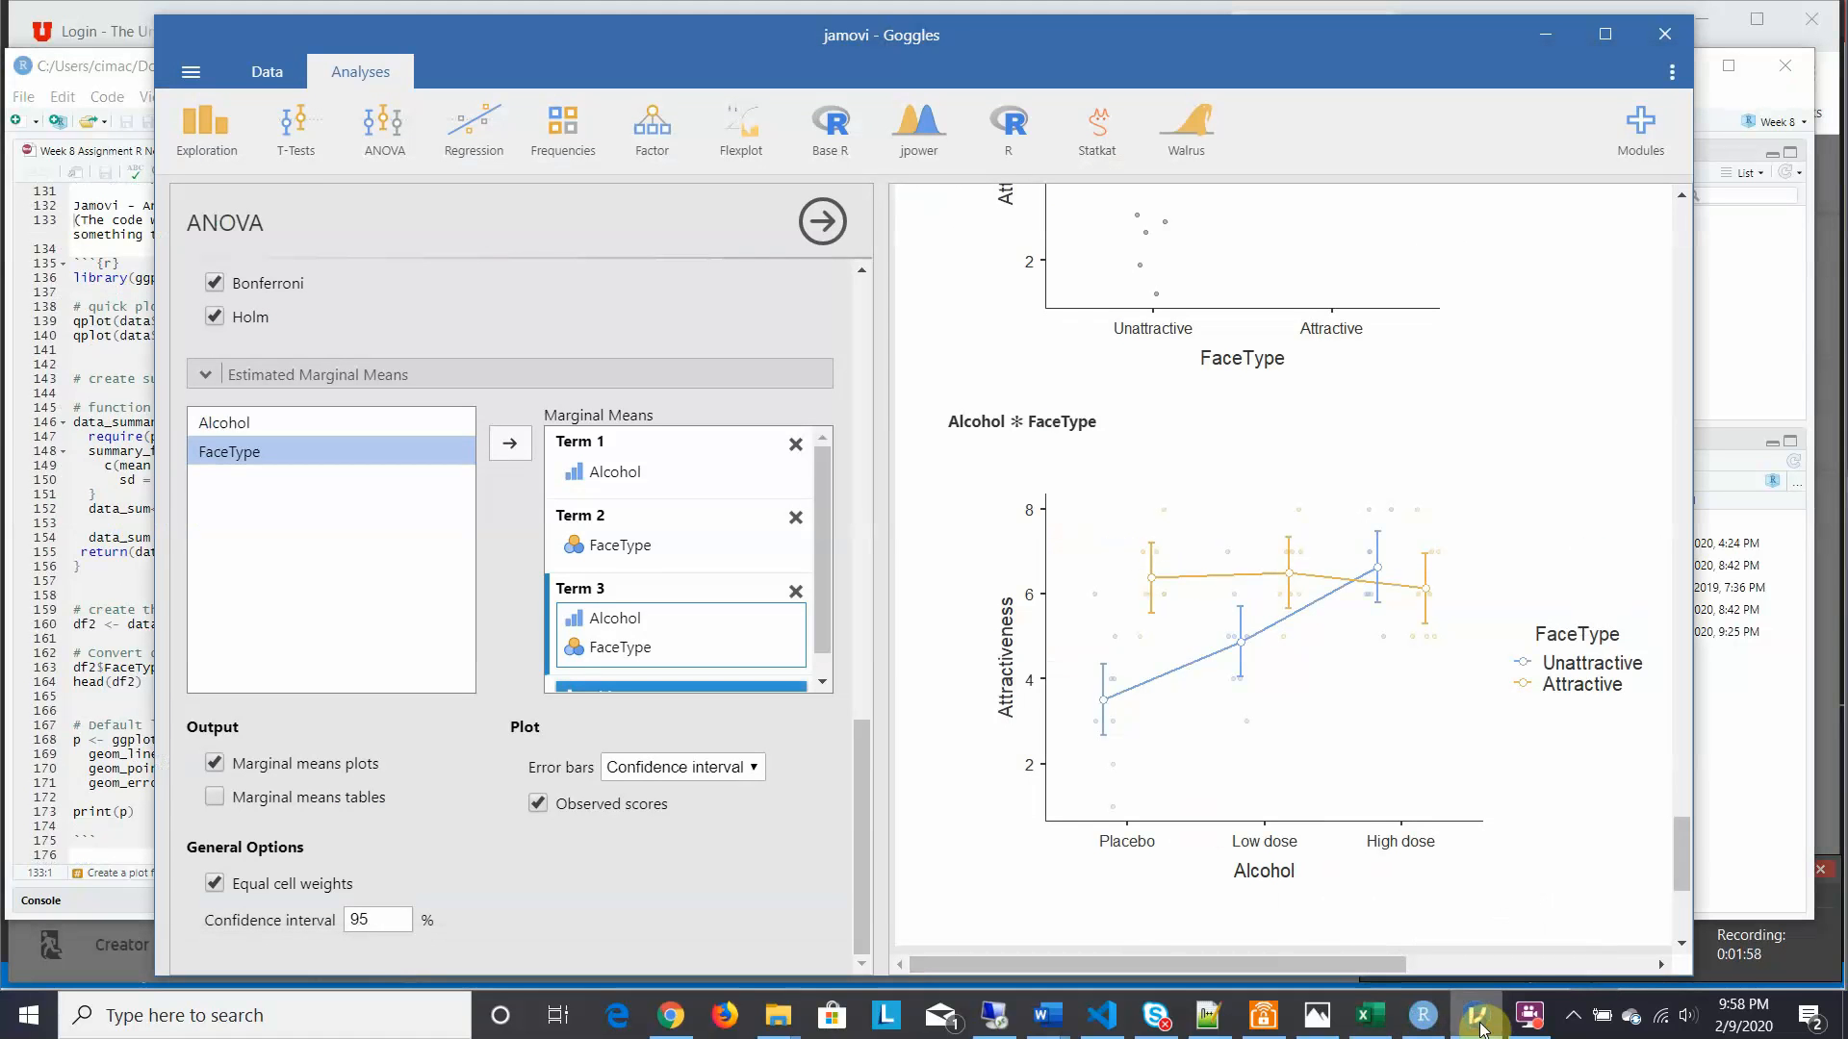
pyautogui.click(1014, 133)
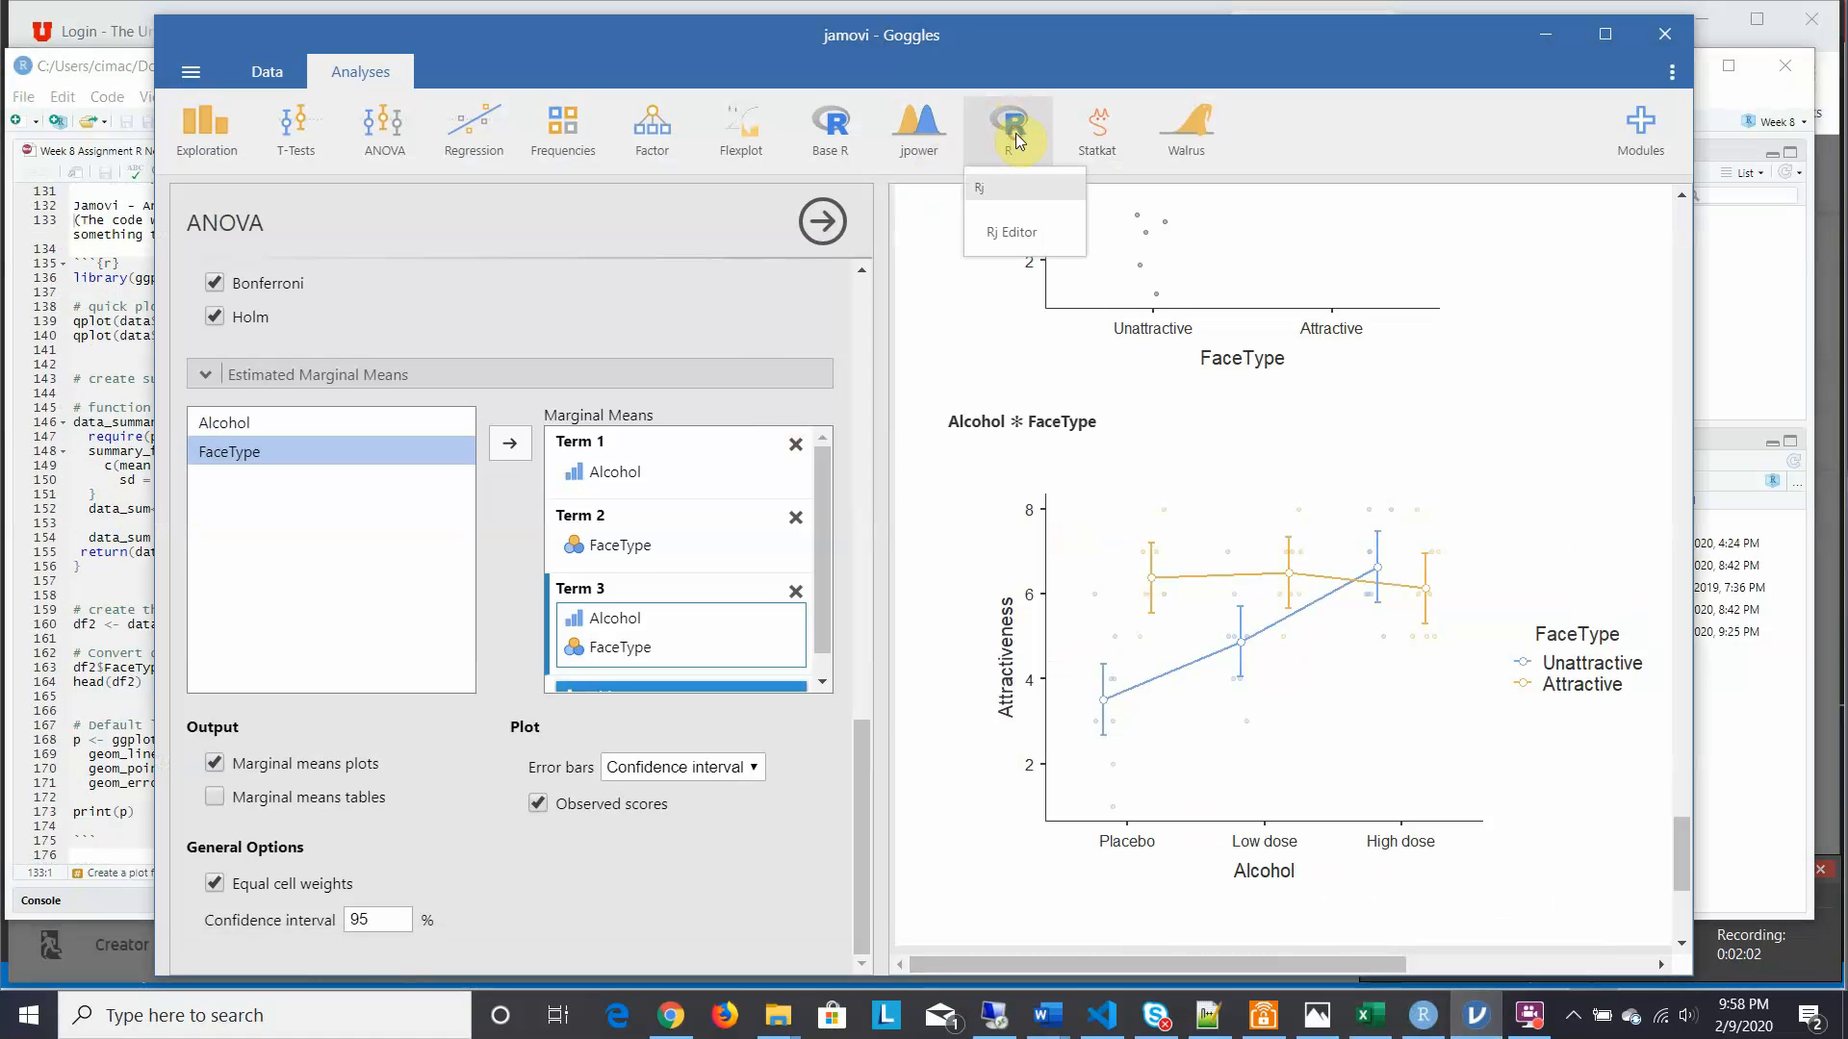
pyautogui.click(1009, 234)
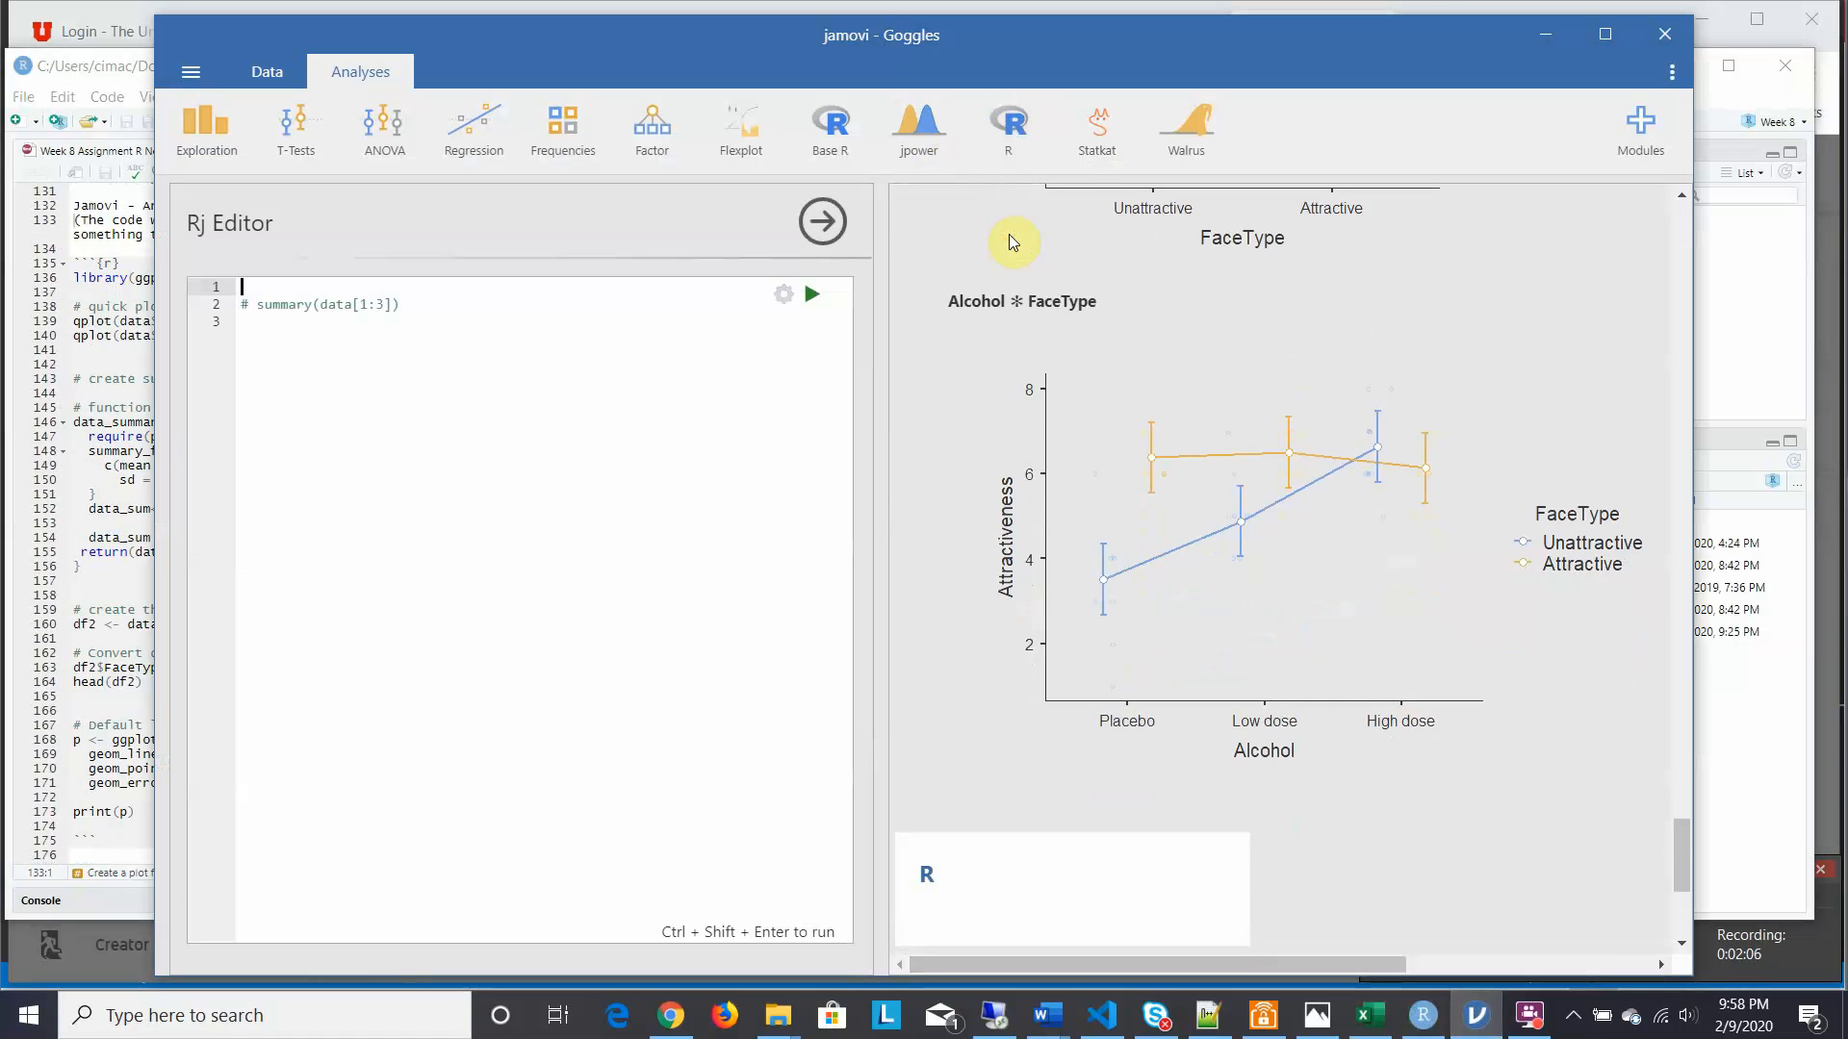
# Delete the sample comment line "# summary(data[1:3])" from the Rj Editor
pyautogui.click(414, 303)
pyautogui.press('BackSpace')
pyautogui.press('BackSpace')
pyautogui.press('BackSpace')
pyautogui.press('BackSpace')
pyautogui.press('BackSpace')
pyautogui.press('BackSpace')
pyautogui.press('BackSpace')
pyautogui.press('BackSpace')
pyautogui.press('BackSpace')
pyautogui.press('BackSpace')
pyautogui.press('BackSpace')
pyautogui.press('BackSpace')
pyautogui.press('BackSpace')
pyautogui.press('BackSpace')
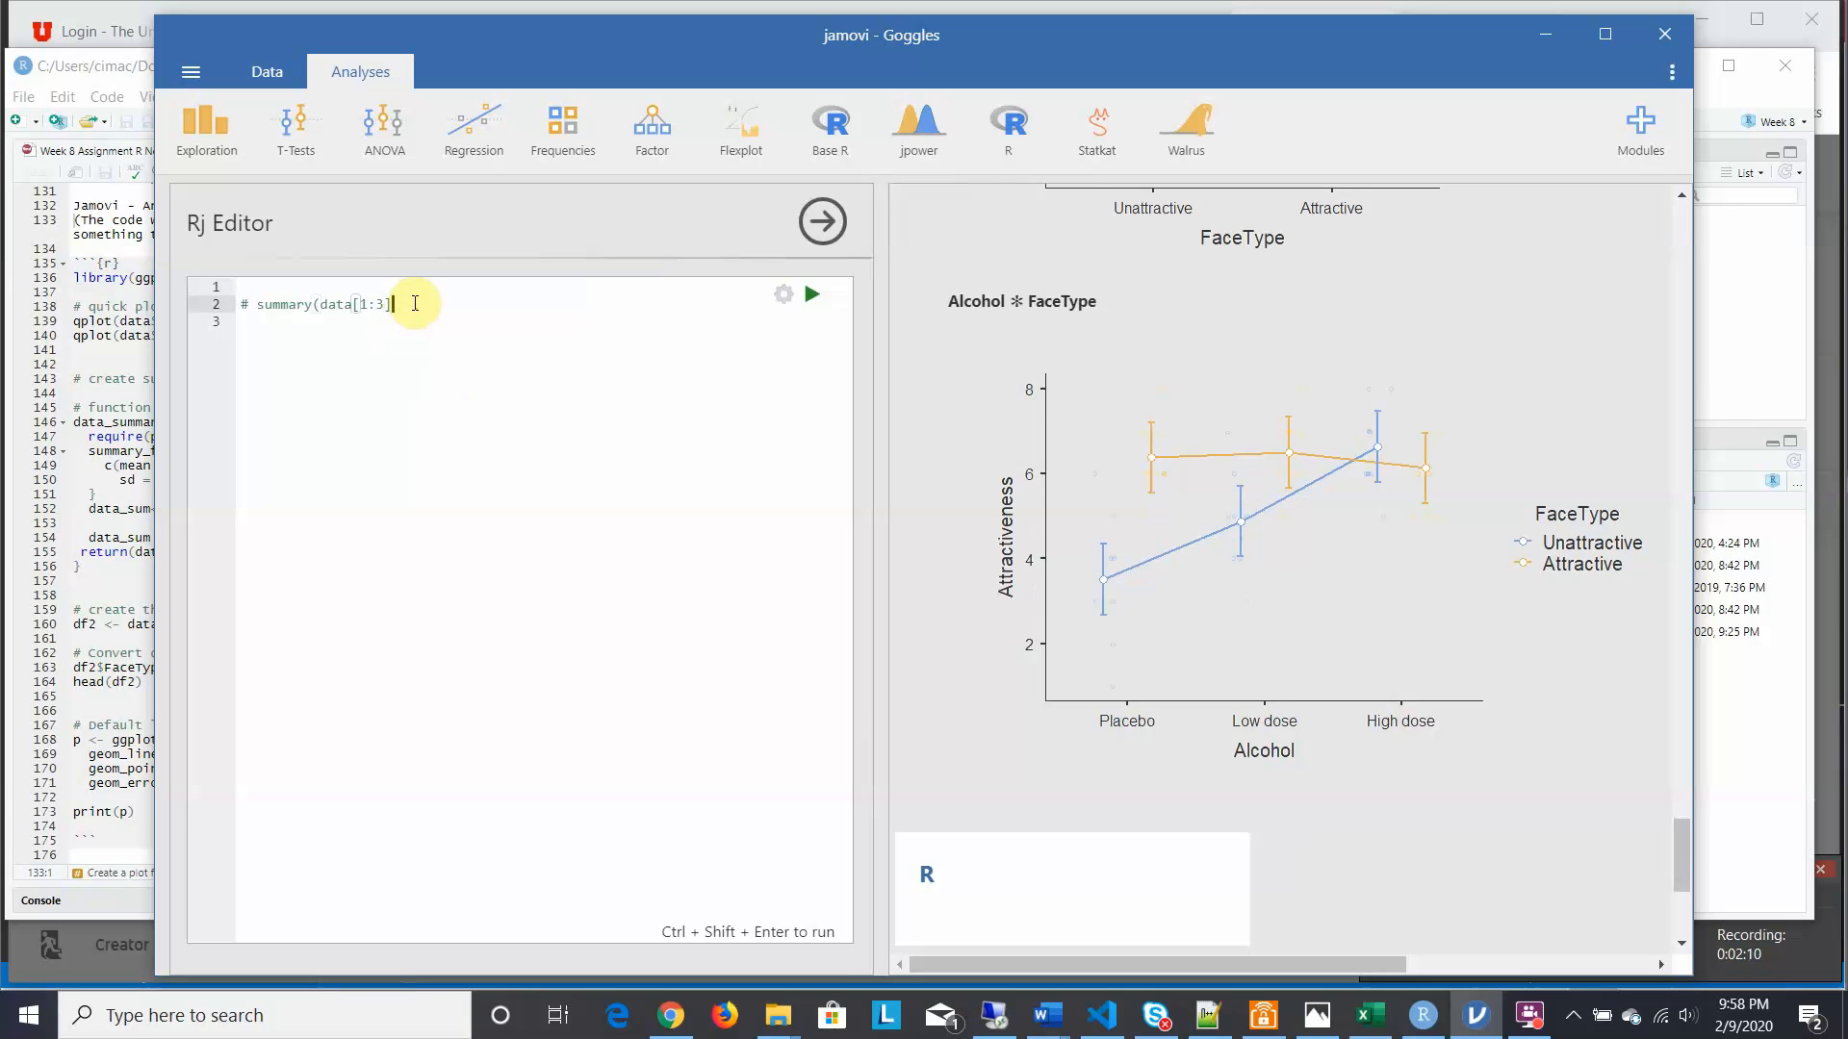
pyautogui.press('BackSpace')
pyautogui.press('BackSpace')
pyautogui.press('BackSpace')
pyautogui.press('BackSpace')
pyautogui.press('BackSpace')
pyautogui.press('BackSpace')
pyautogui.press('BackSpace')
# Configure the Rj Editor's output to show code and output, and place the cursor back in the empty code area
pyautogui.click(783, 287)
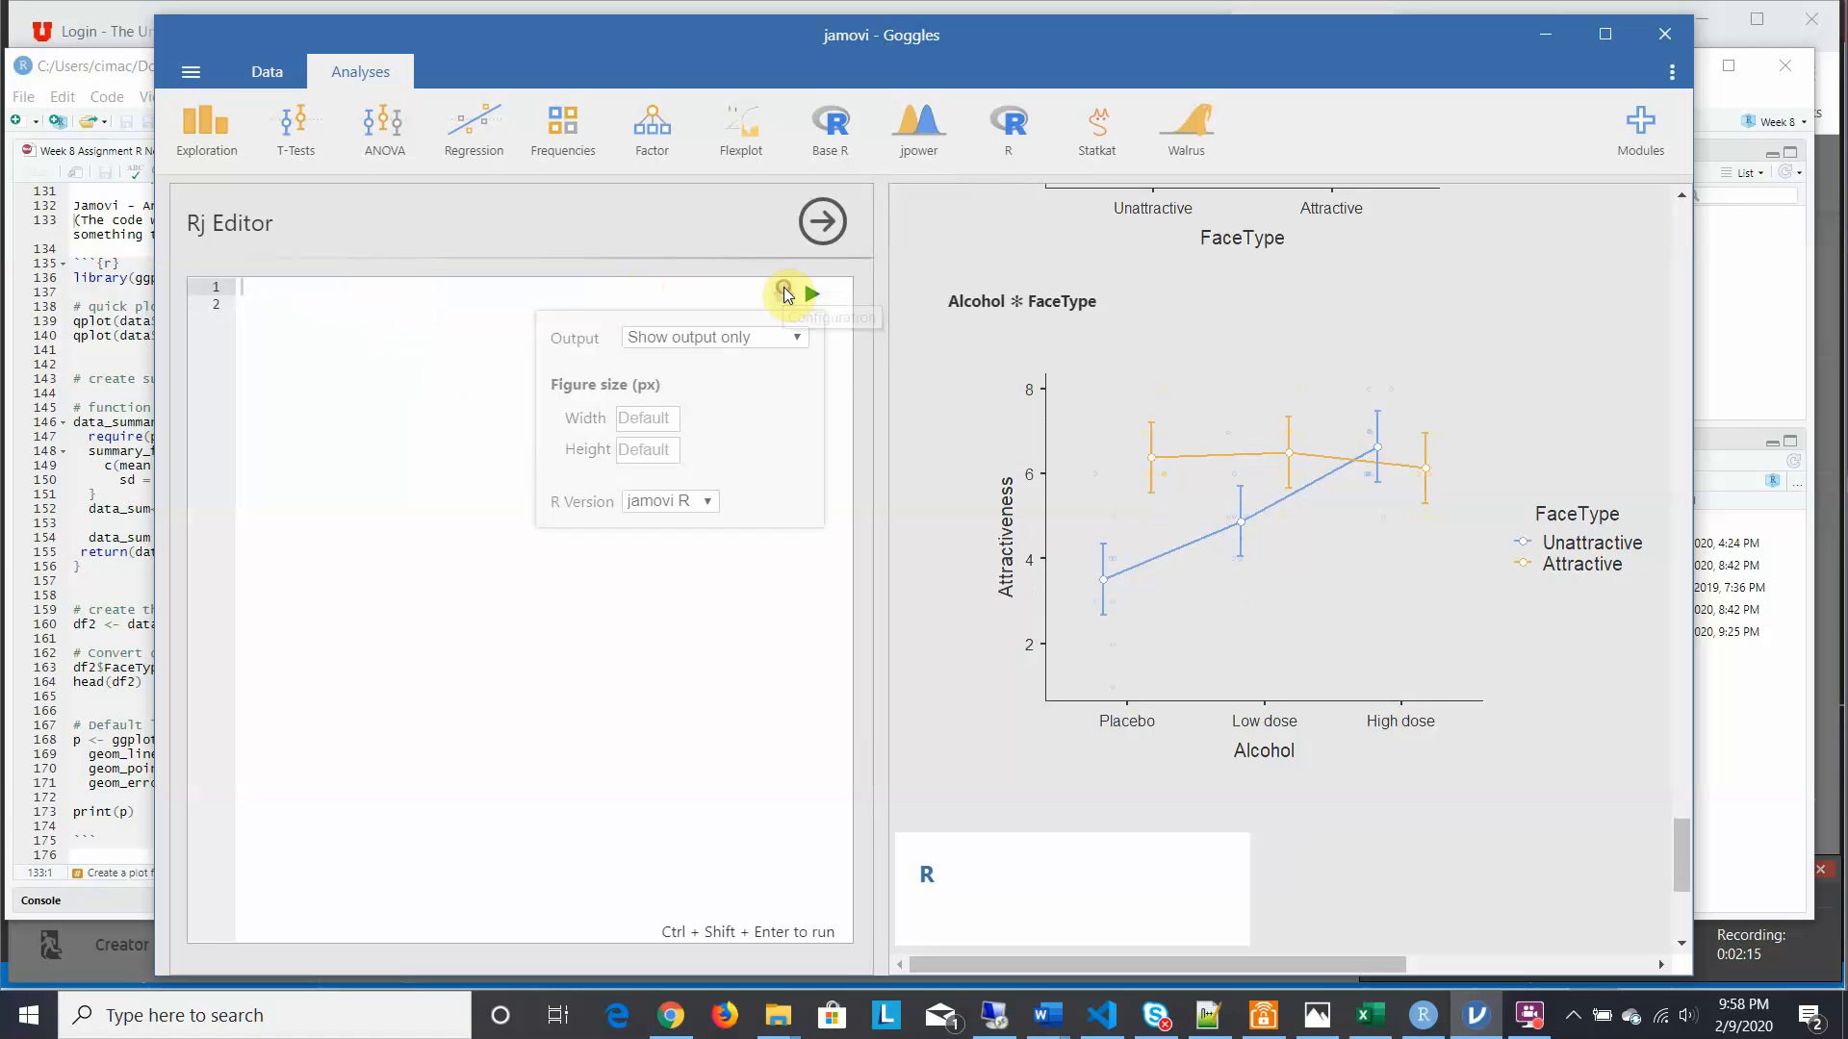
pyautogui.click(800, 338)
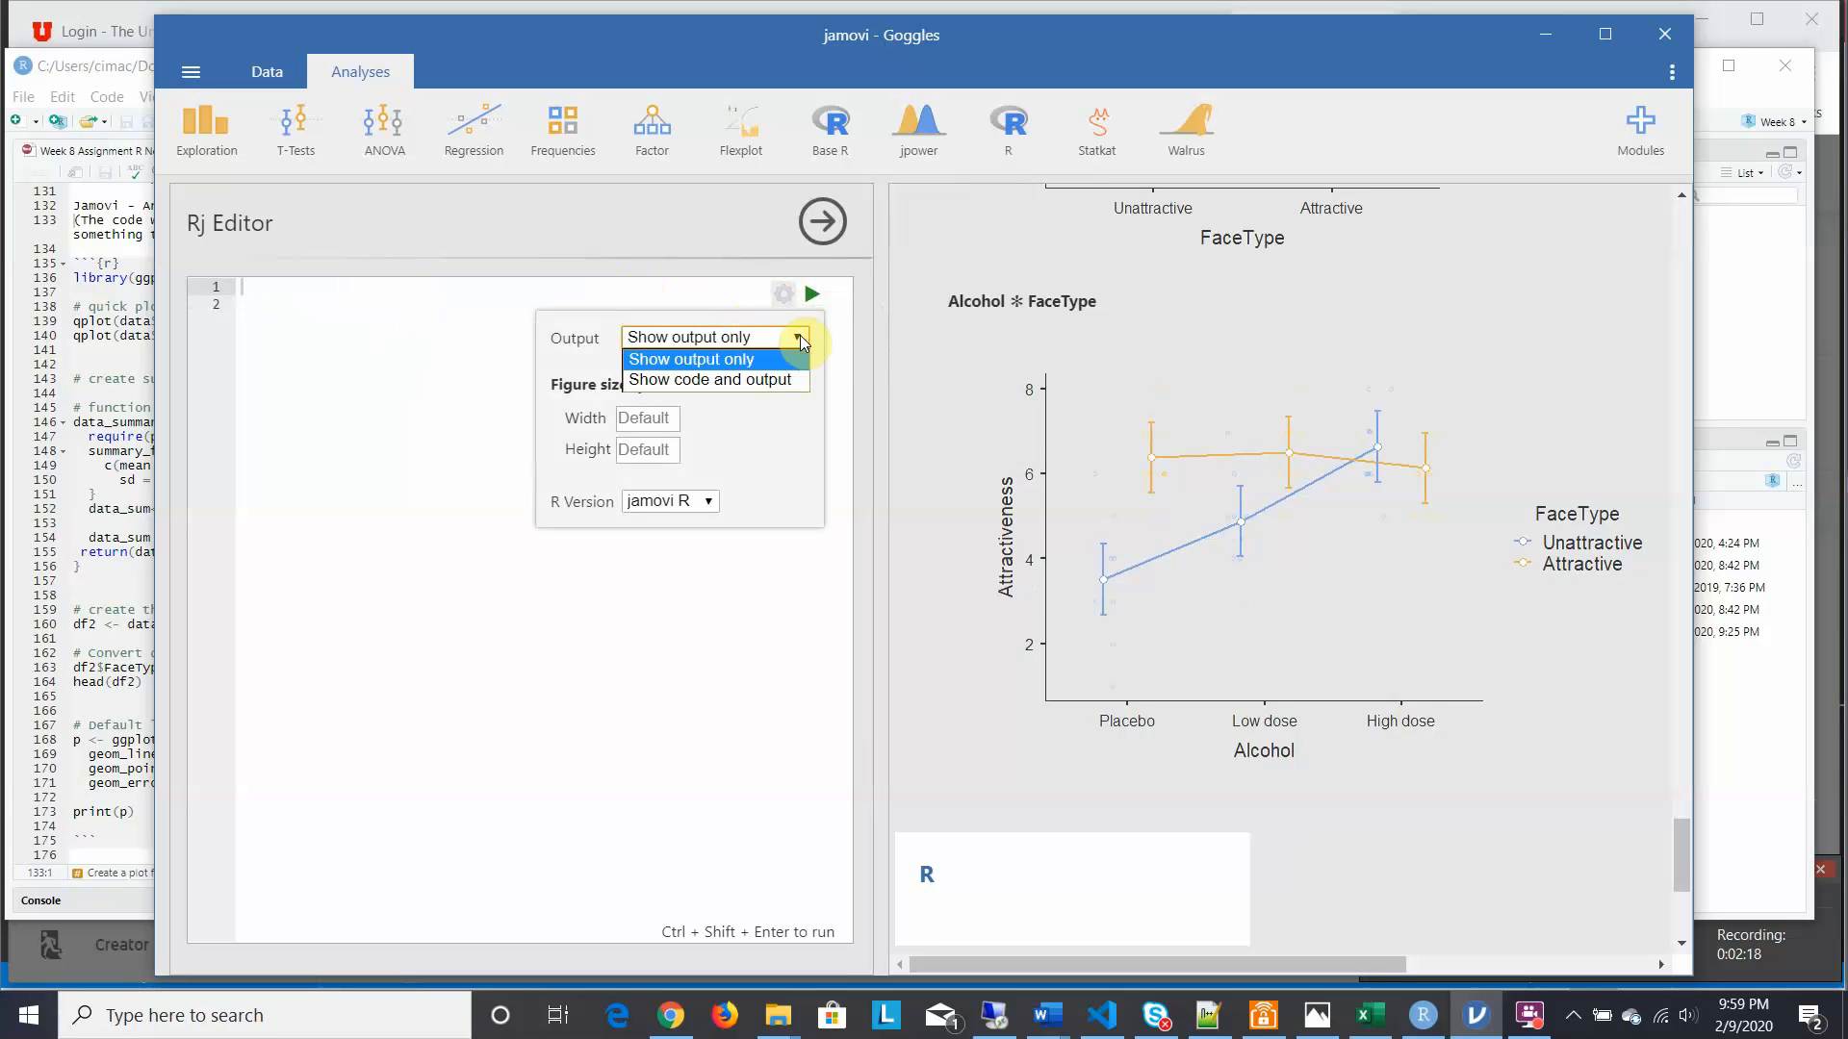
pyautogui.click(732, 380)
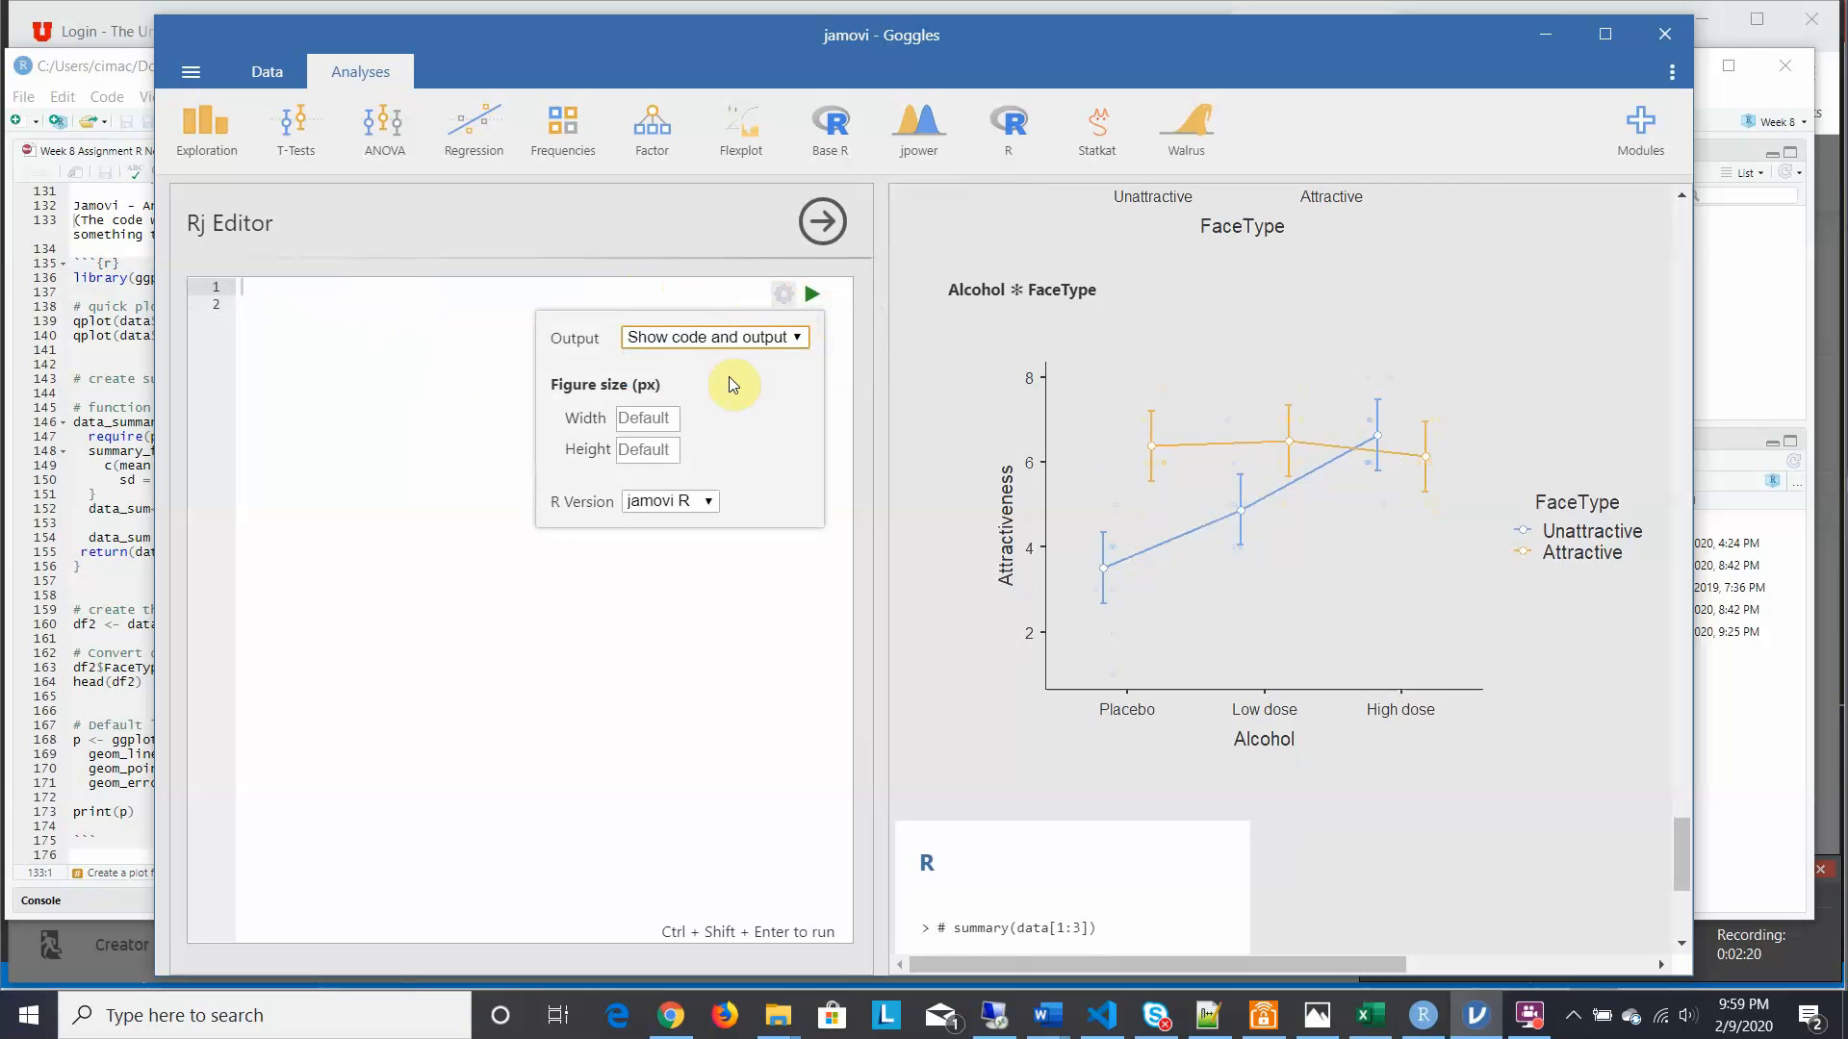
pyautogui.click(497, 639)
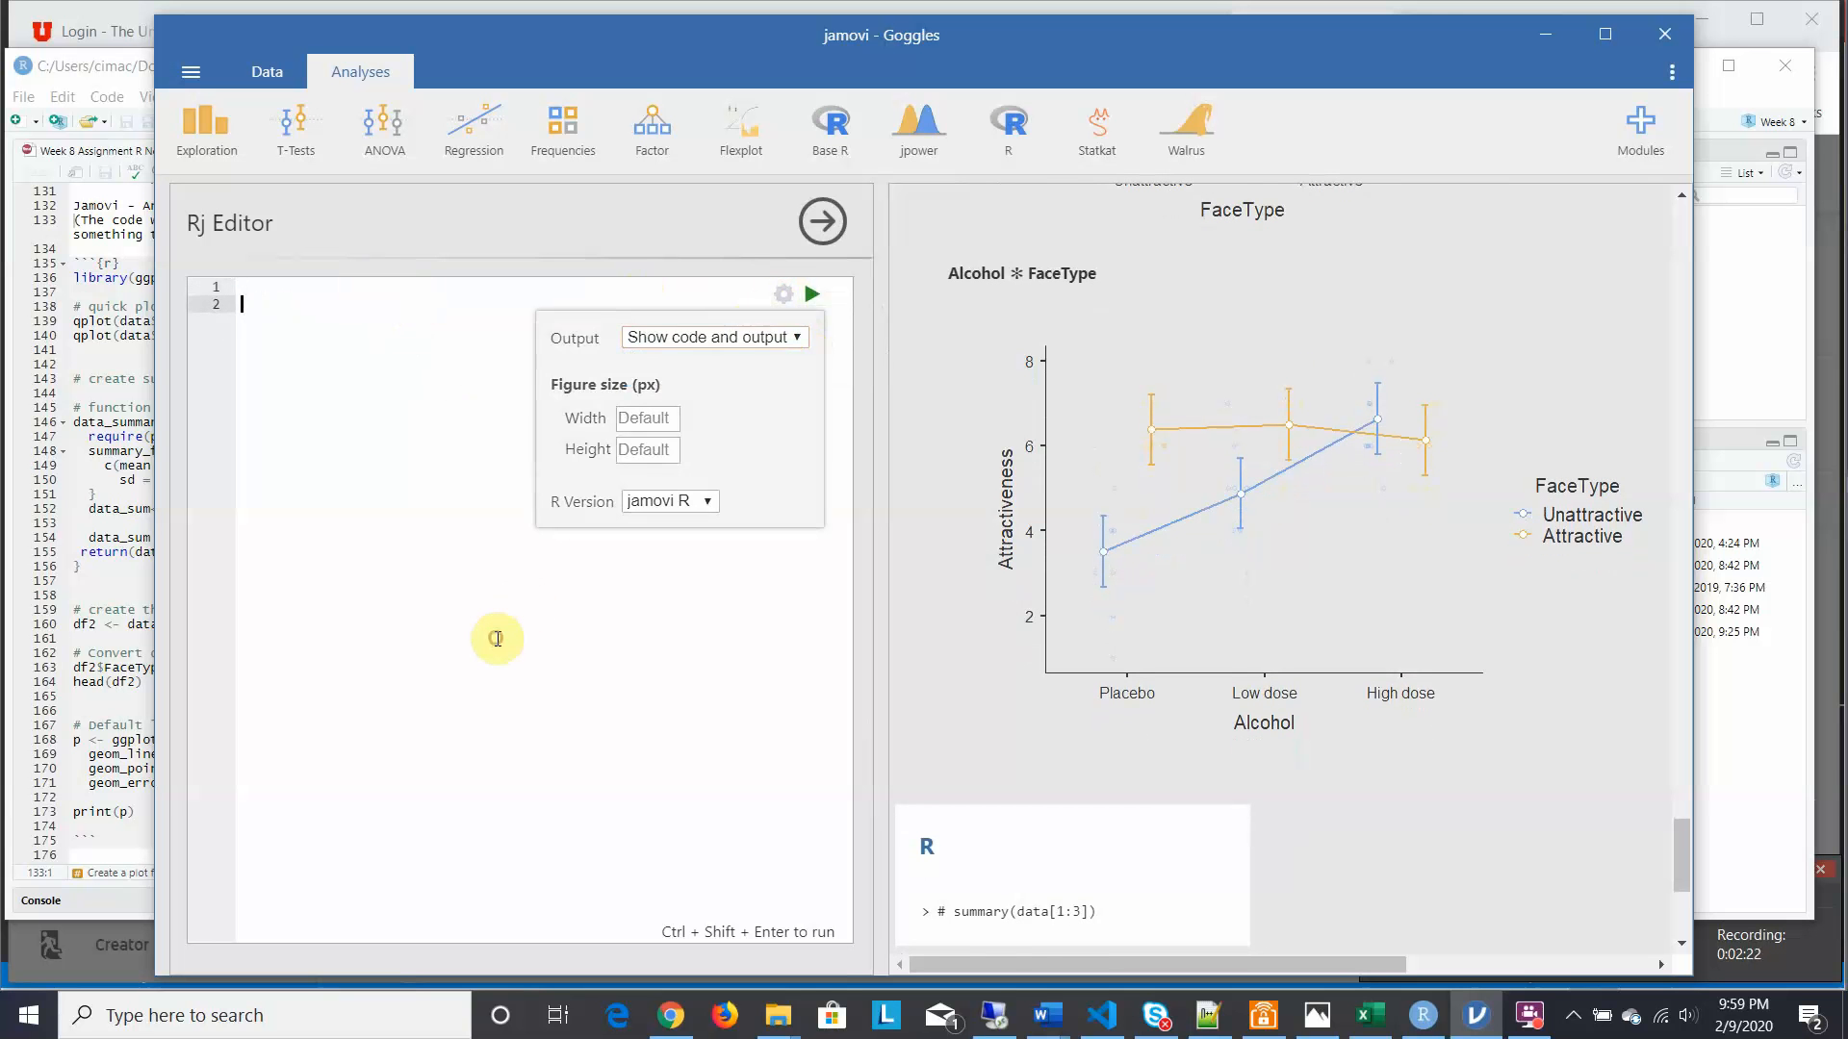
# In RStudio, copy the notebook chunk's code from library(ggplot2) through print(p)
pyautogui.click(26, 494)
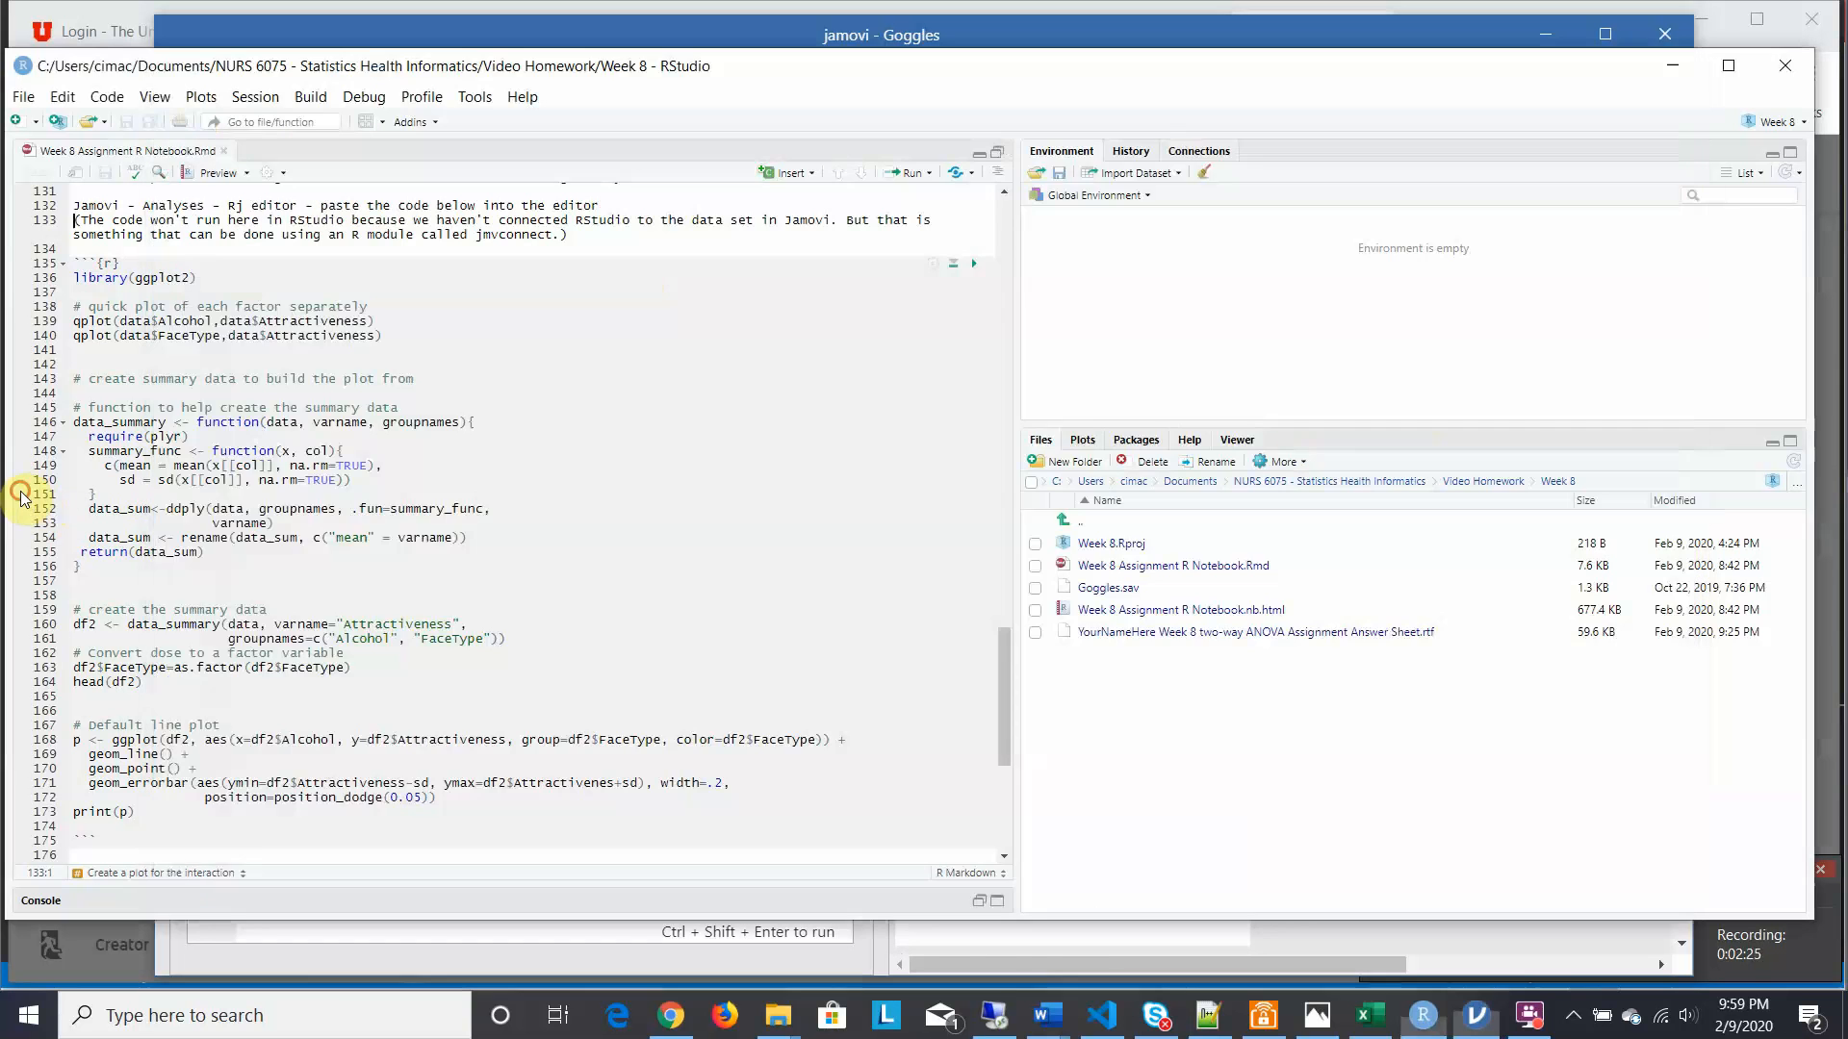
pyautogui.click(79, 278)
pyautogui.moveTo(74, 278); pyautogui.dragTo(75, 825)
pyautogui.hotkey('ctrl', 'c')
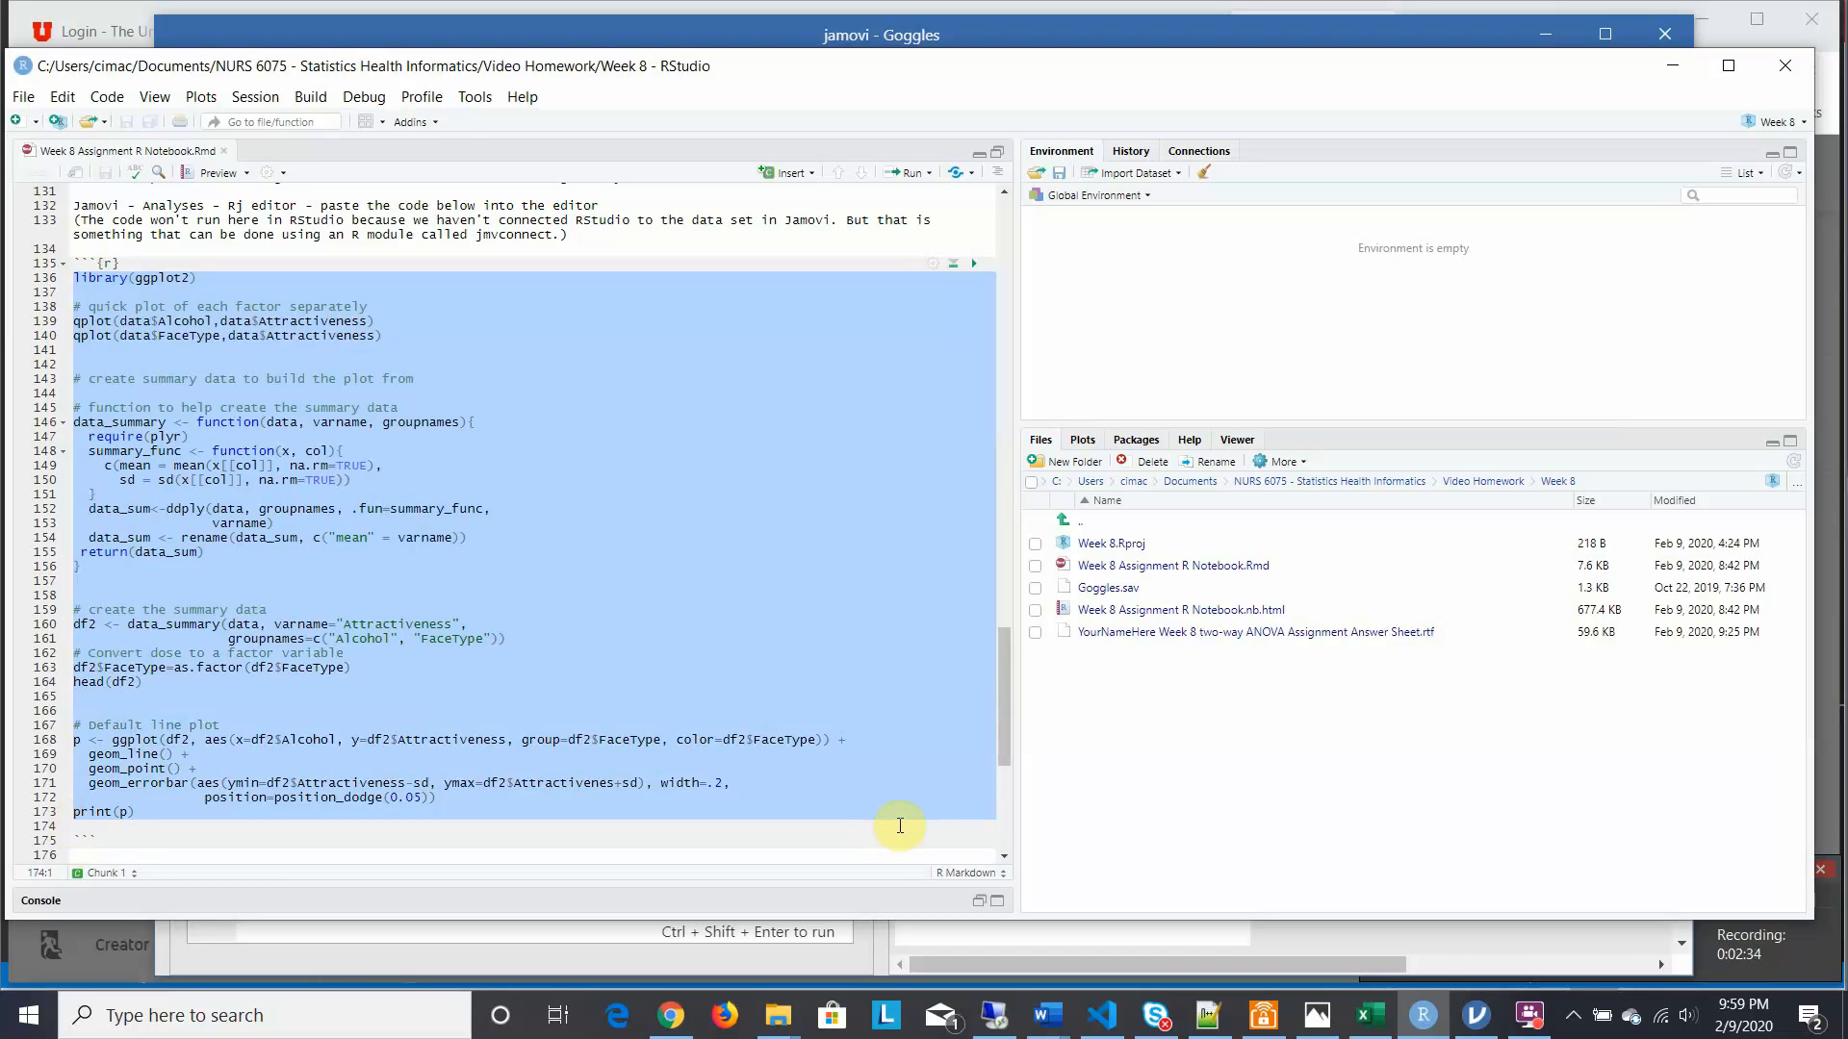
# Switch back to jamovi and paste the copied plotting code into the Rj Editor
pyautogui.click(1477, 1013)
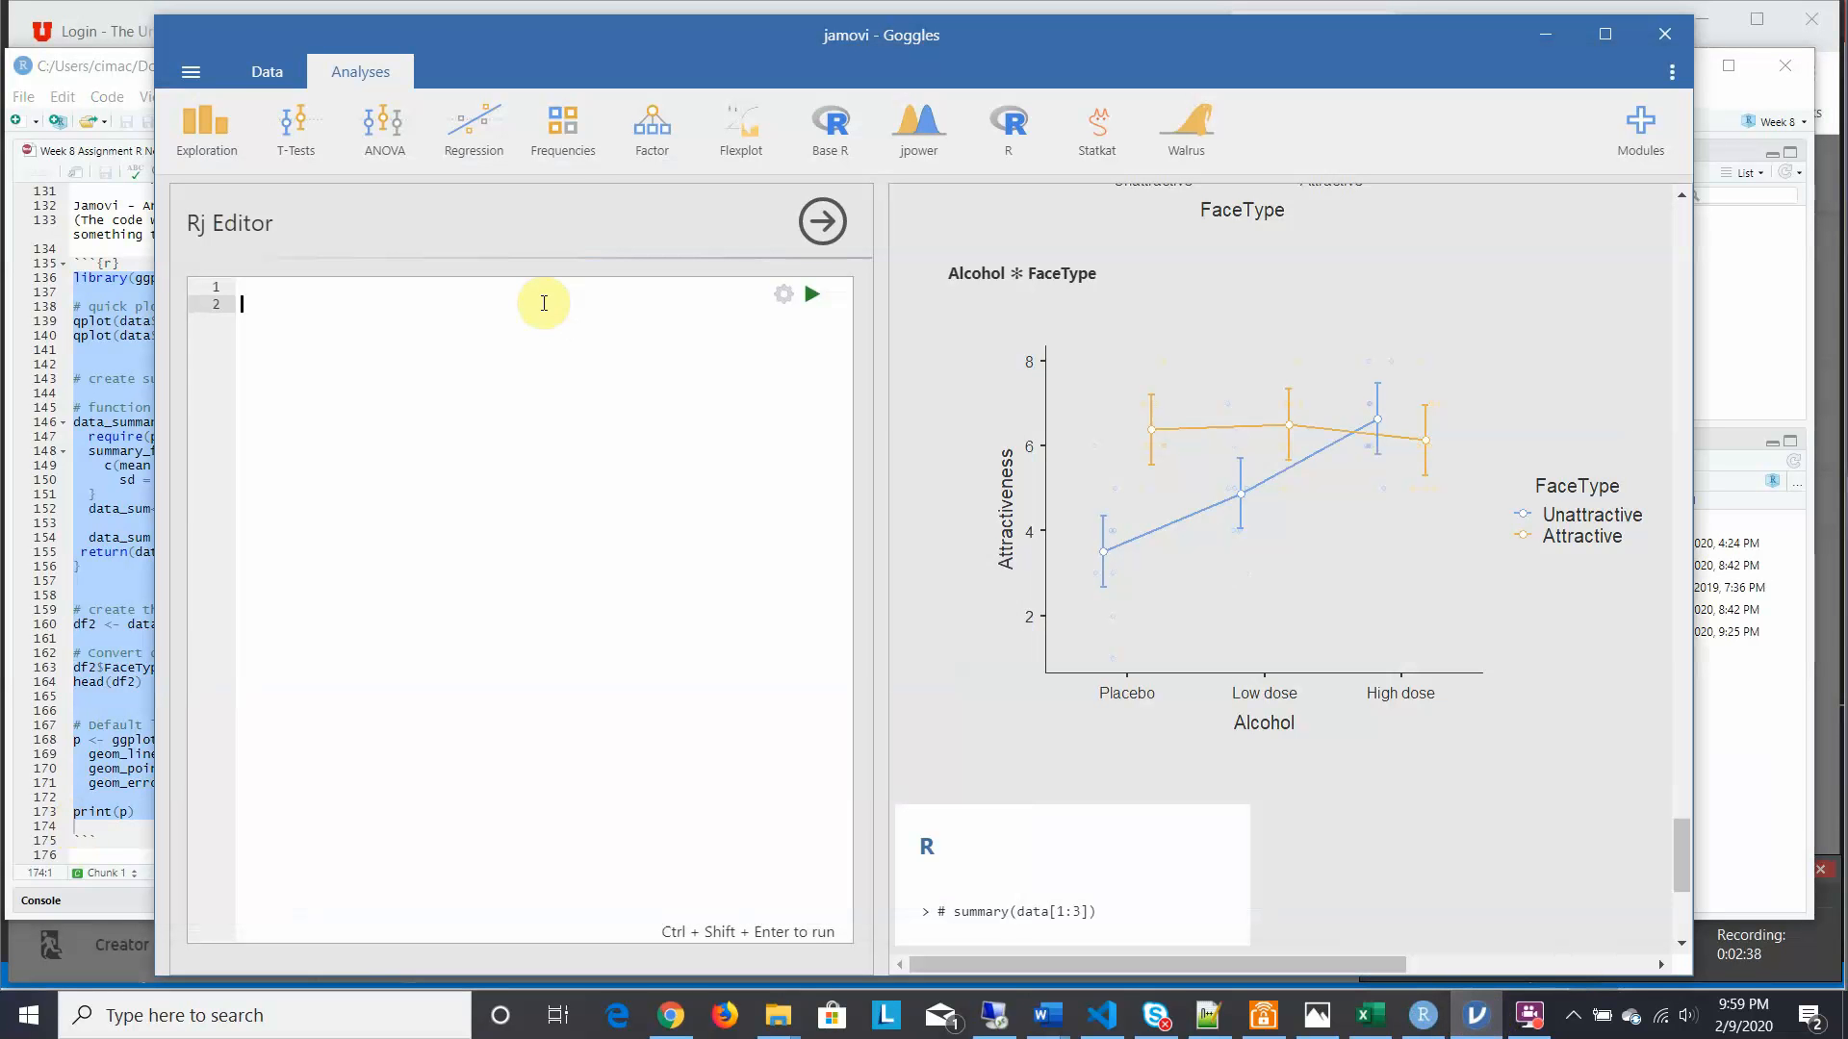
pyautogui.hotkey('ctrl', 'v')
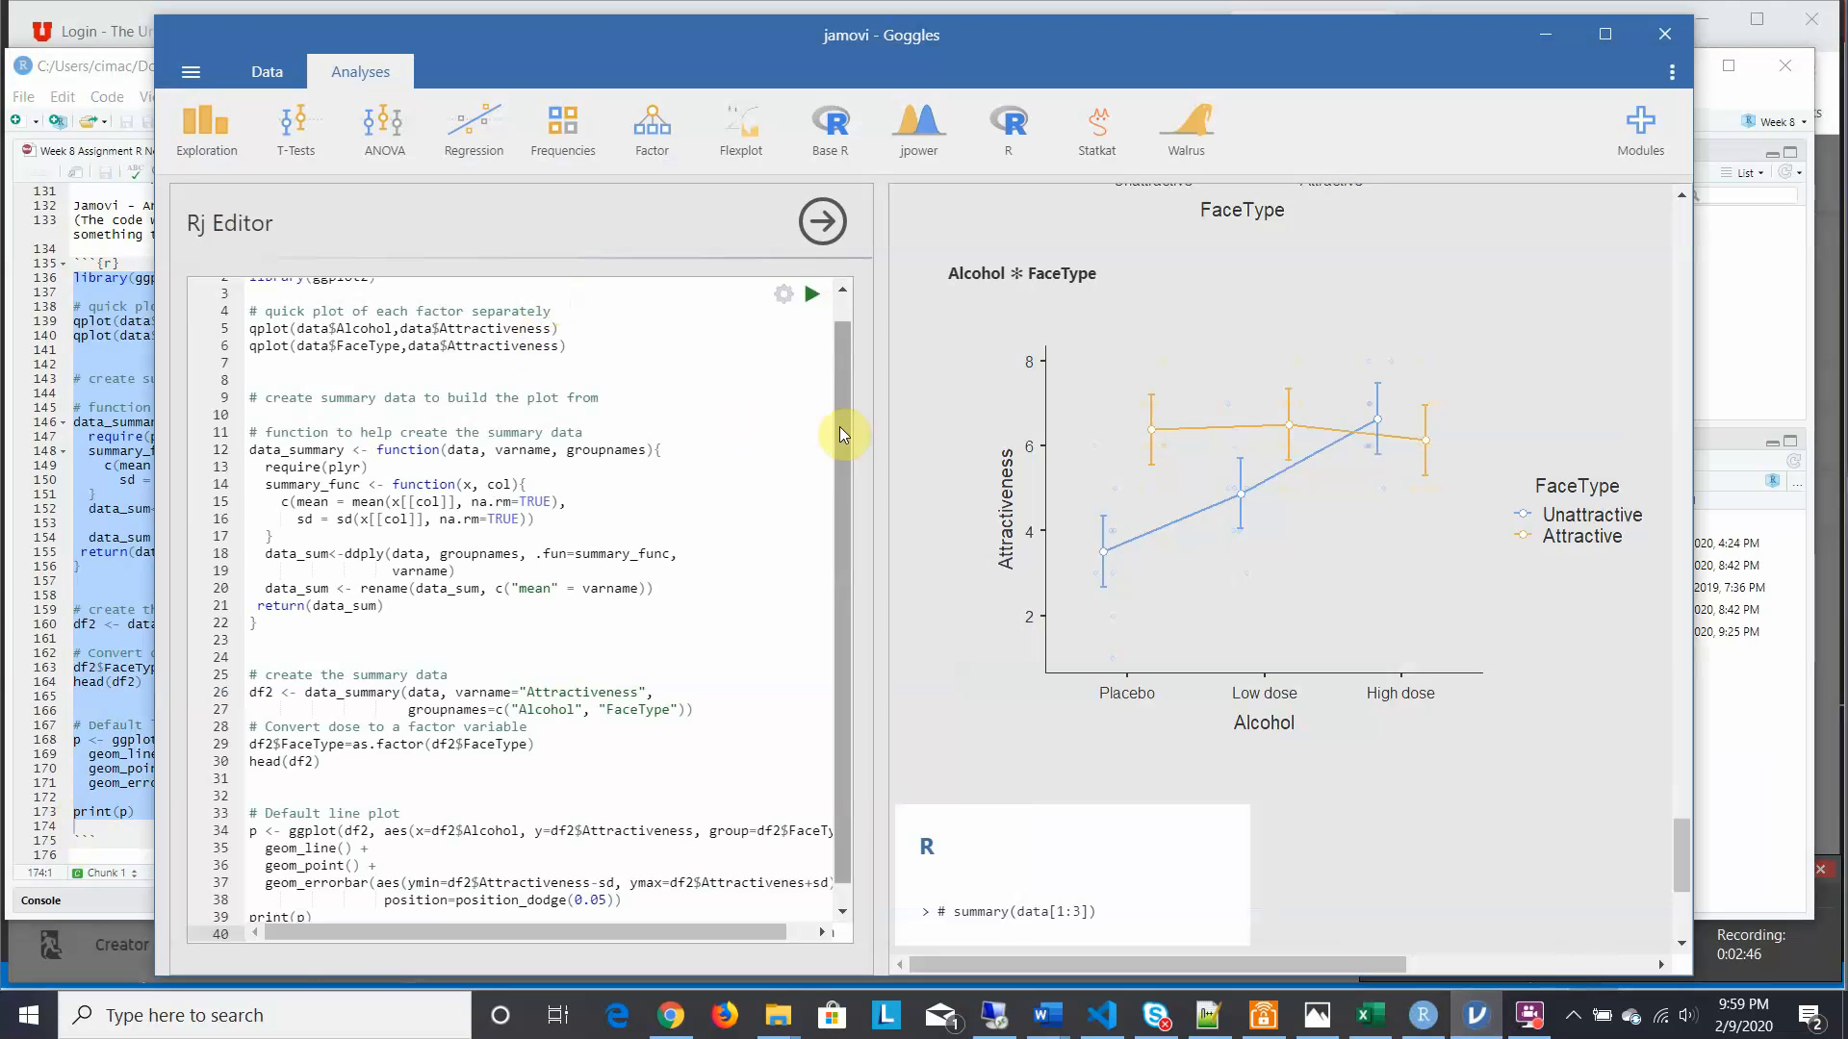
pyautogui.moveTo(839, 426); pyautogui.dragTo(839, 380)
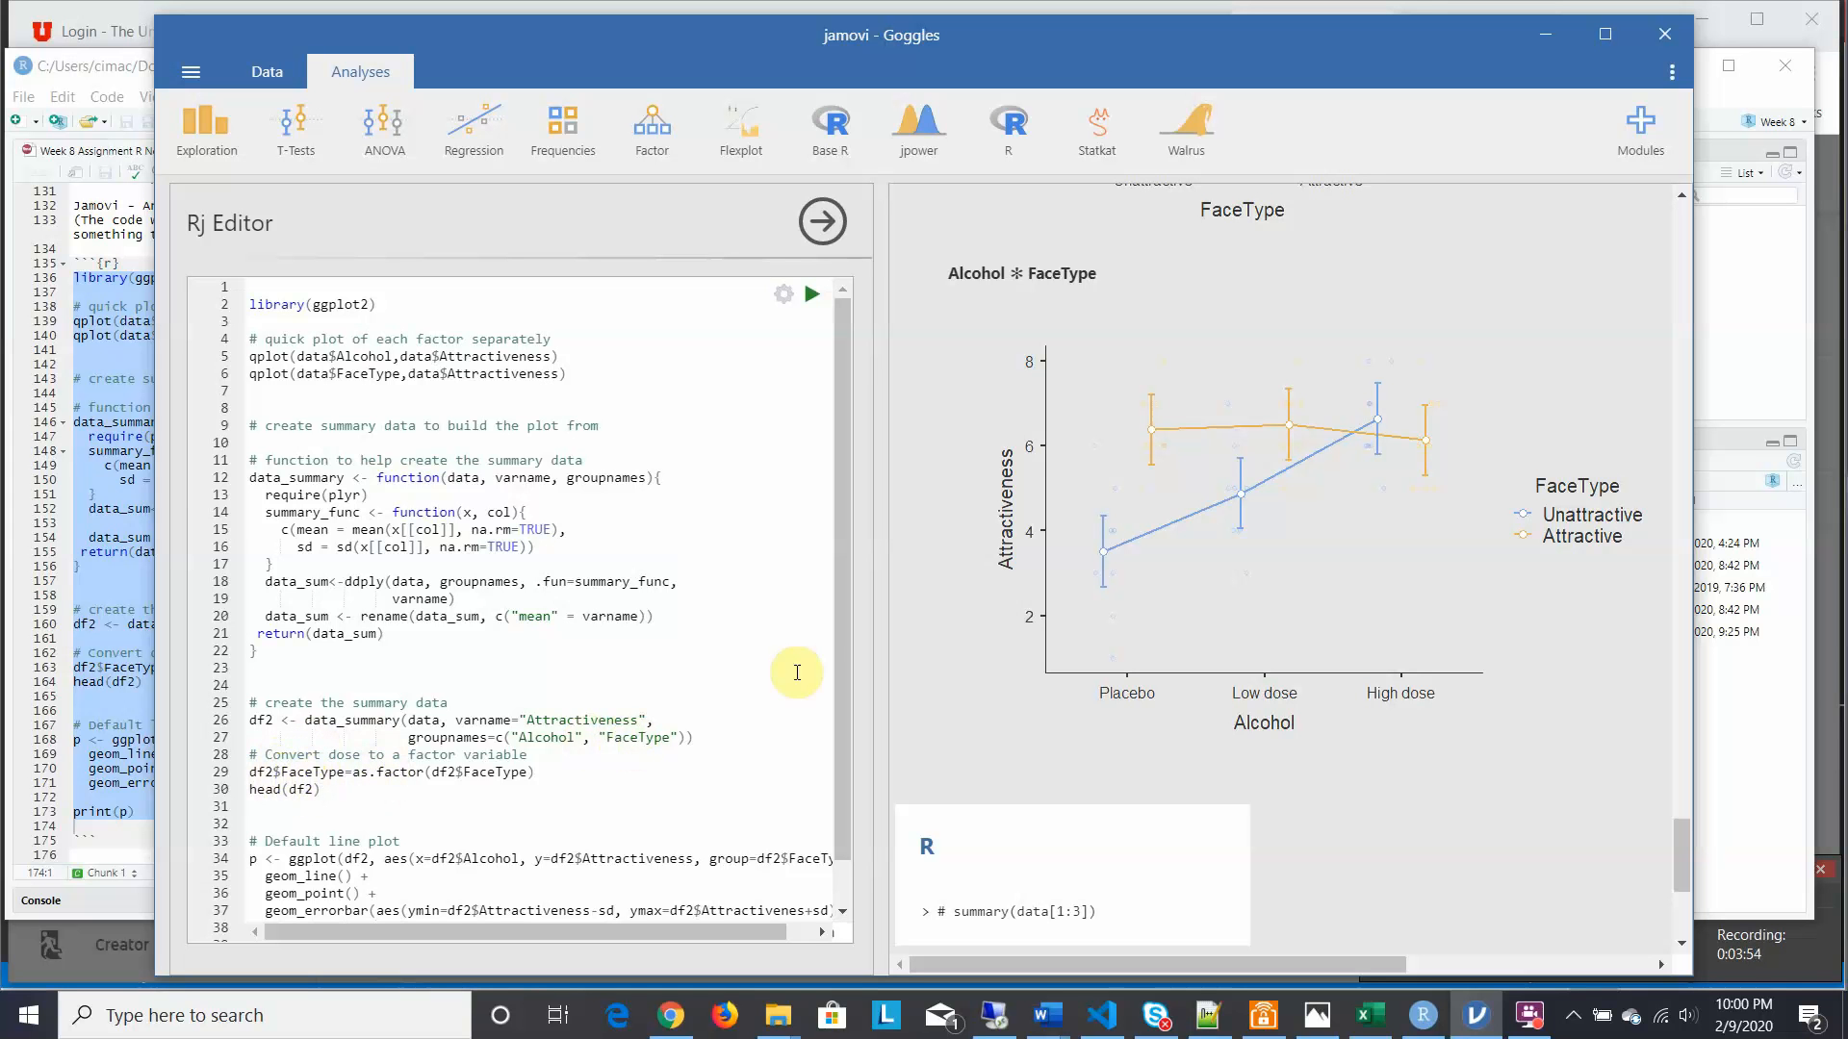
# Review the summary data and default line plot code, and run the R script
pyautogui.moveTo(842, 662); pyautogui.dragTo(851, 714)
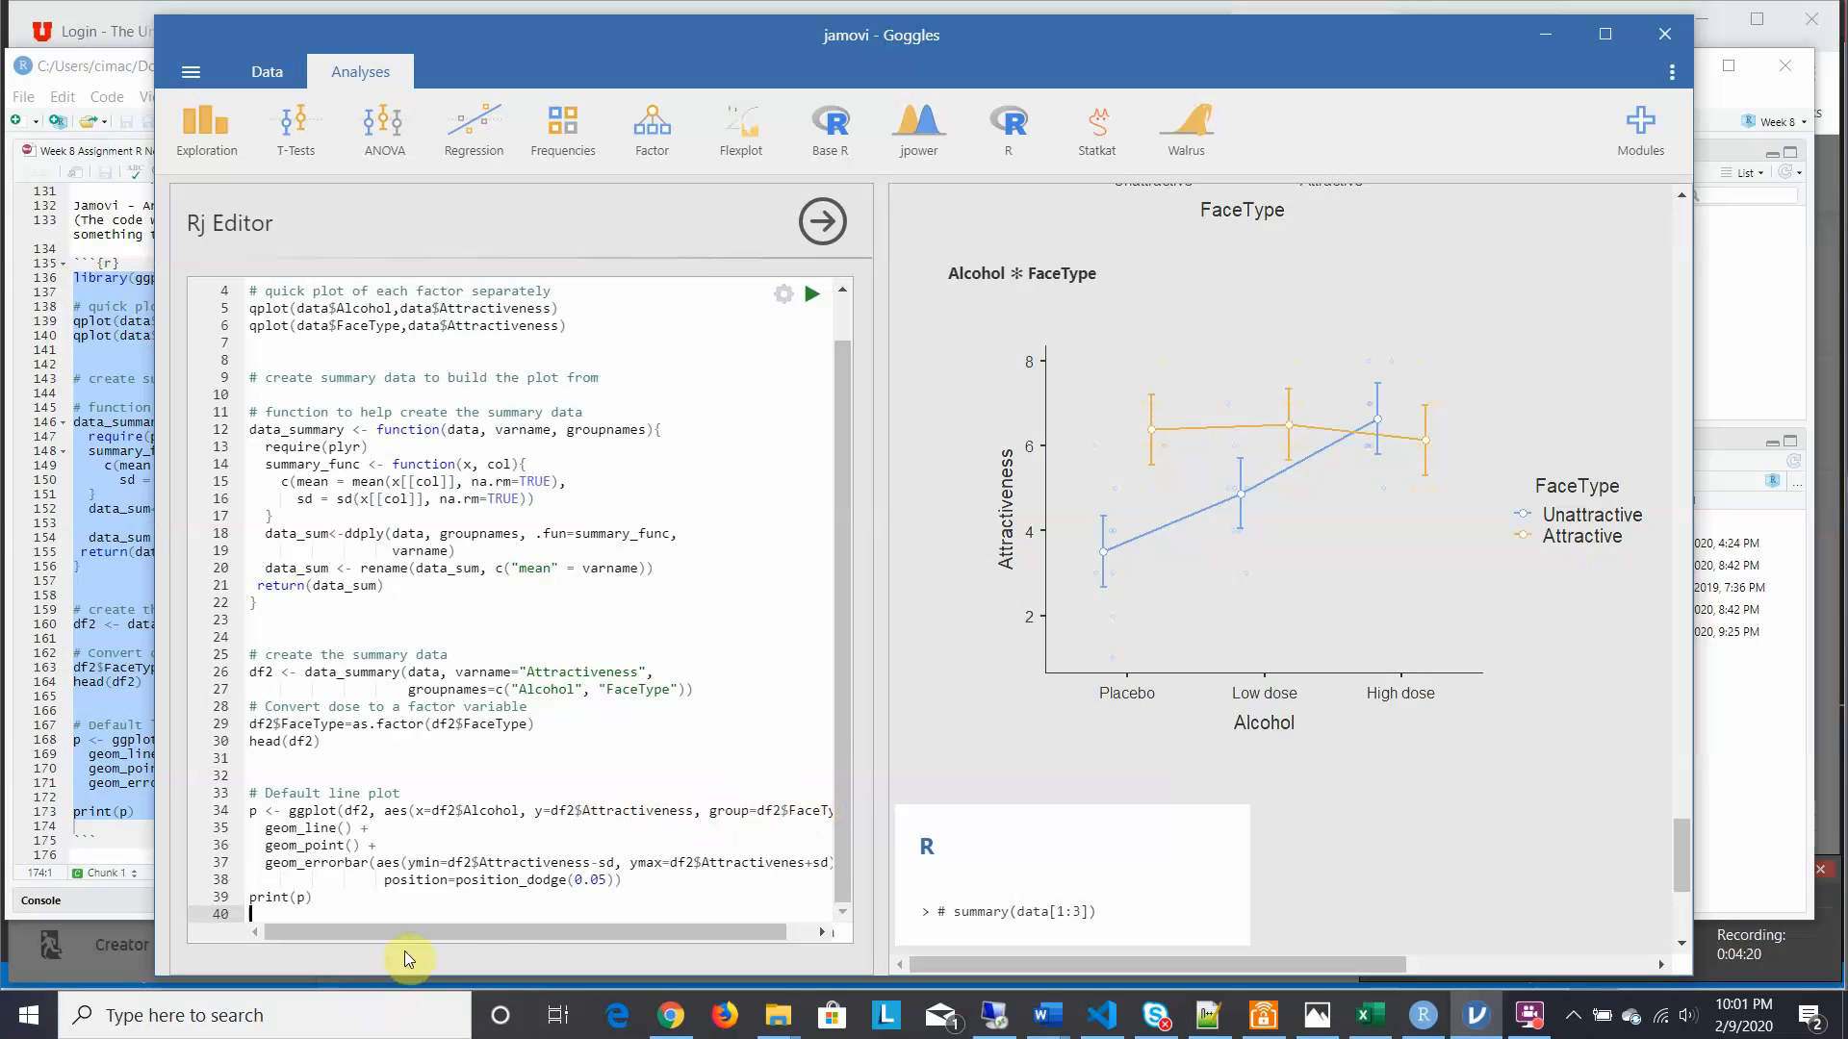
pyautogui.moveTo(433, 932); pyautogui.dragTo(323, 937)
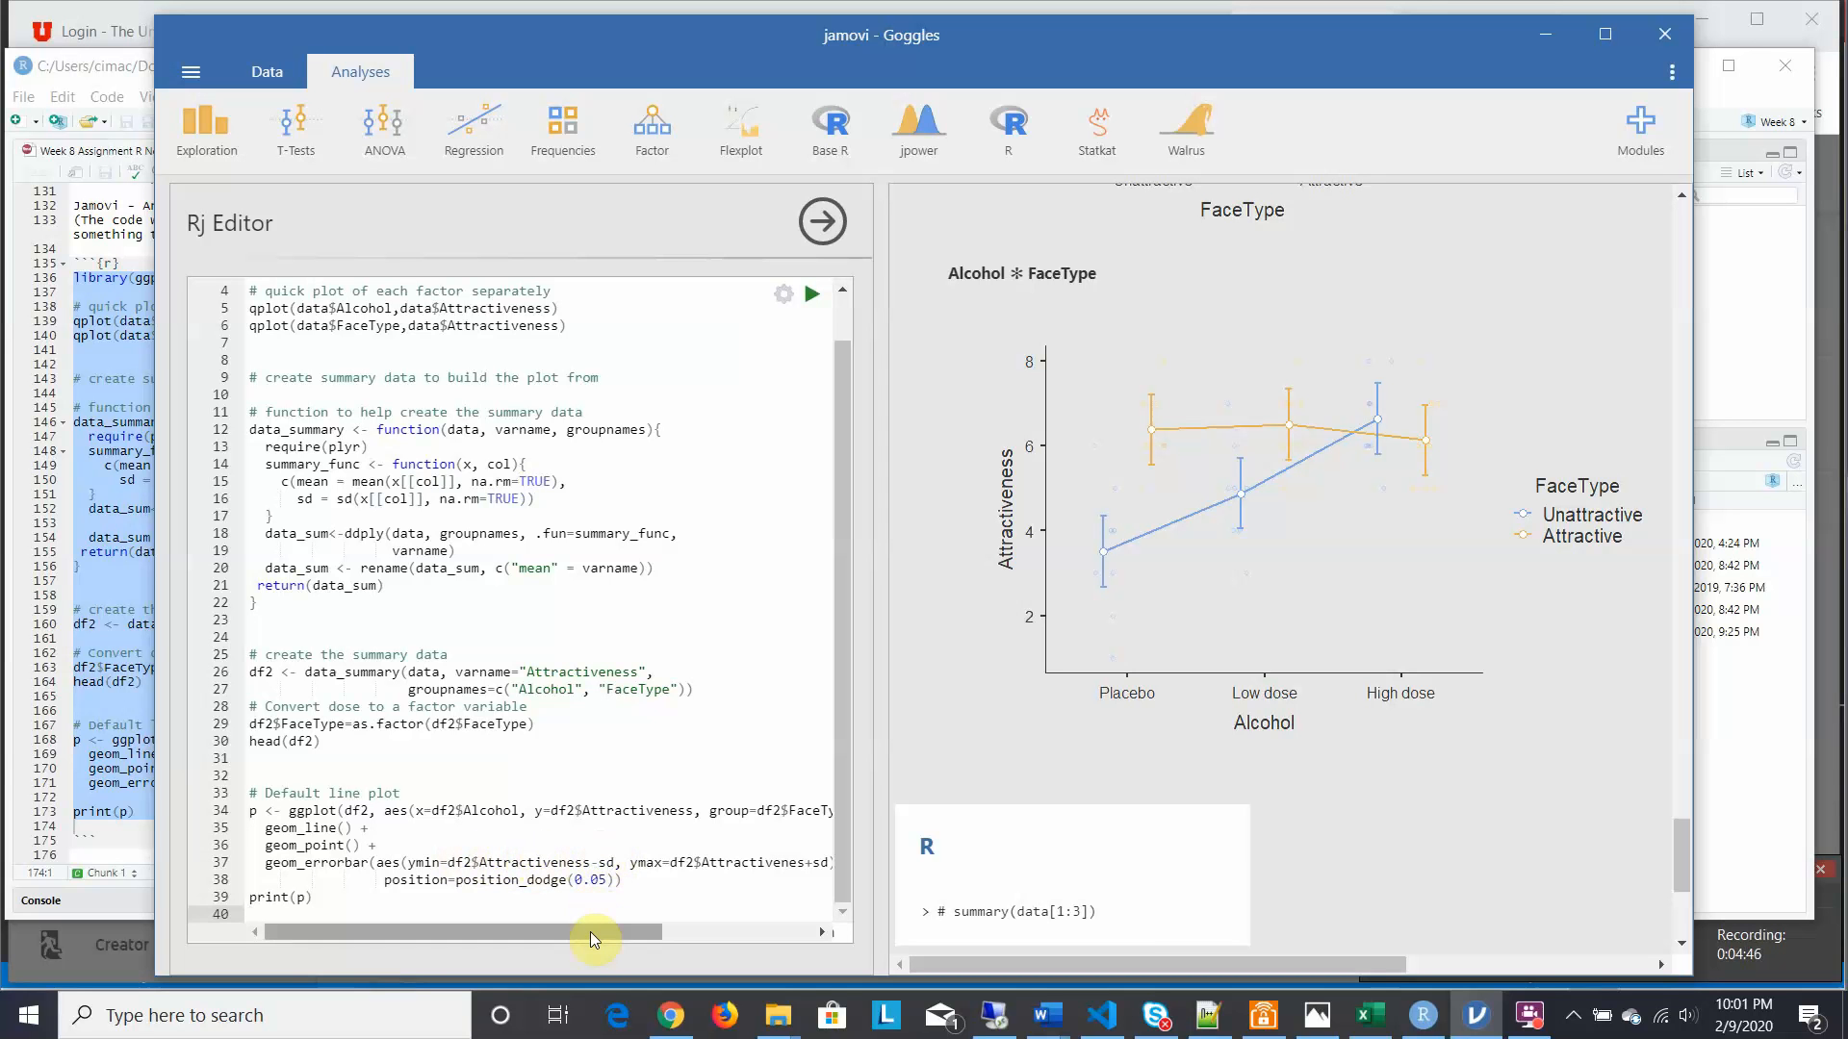
pyautogui.moveTo(591, 932); pyautogui.dragTo(724, 927)
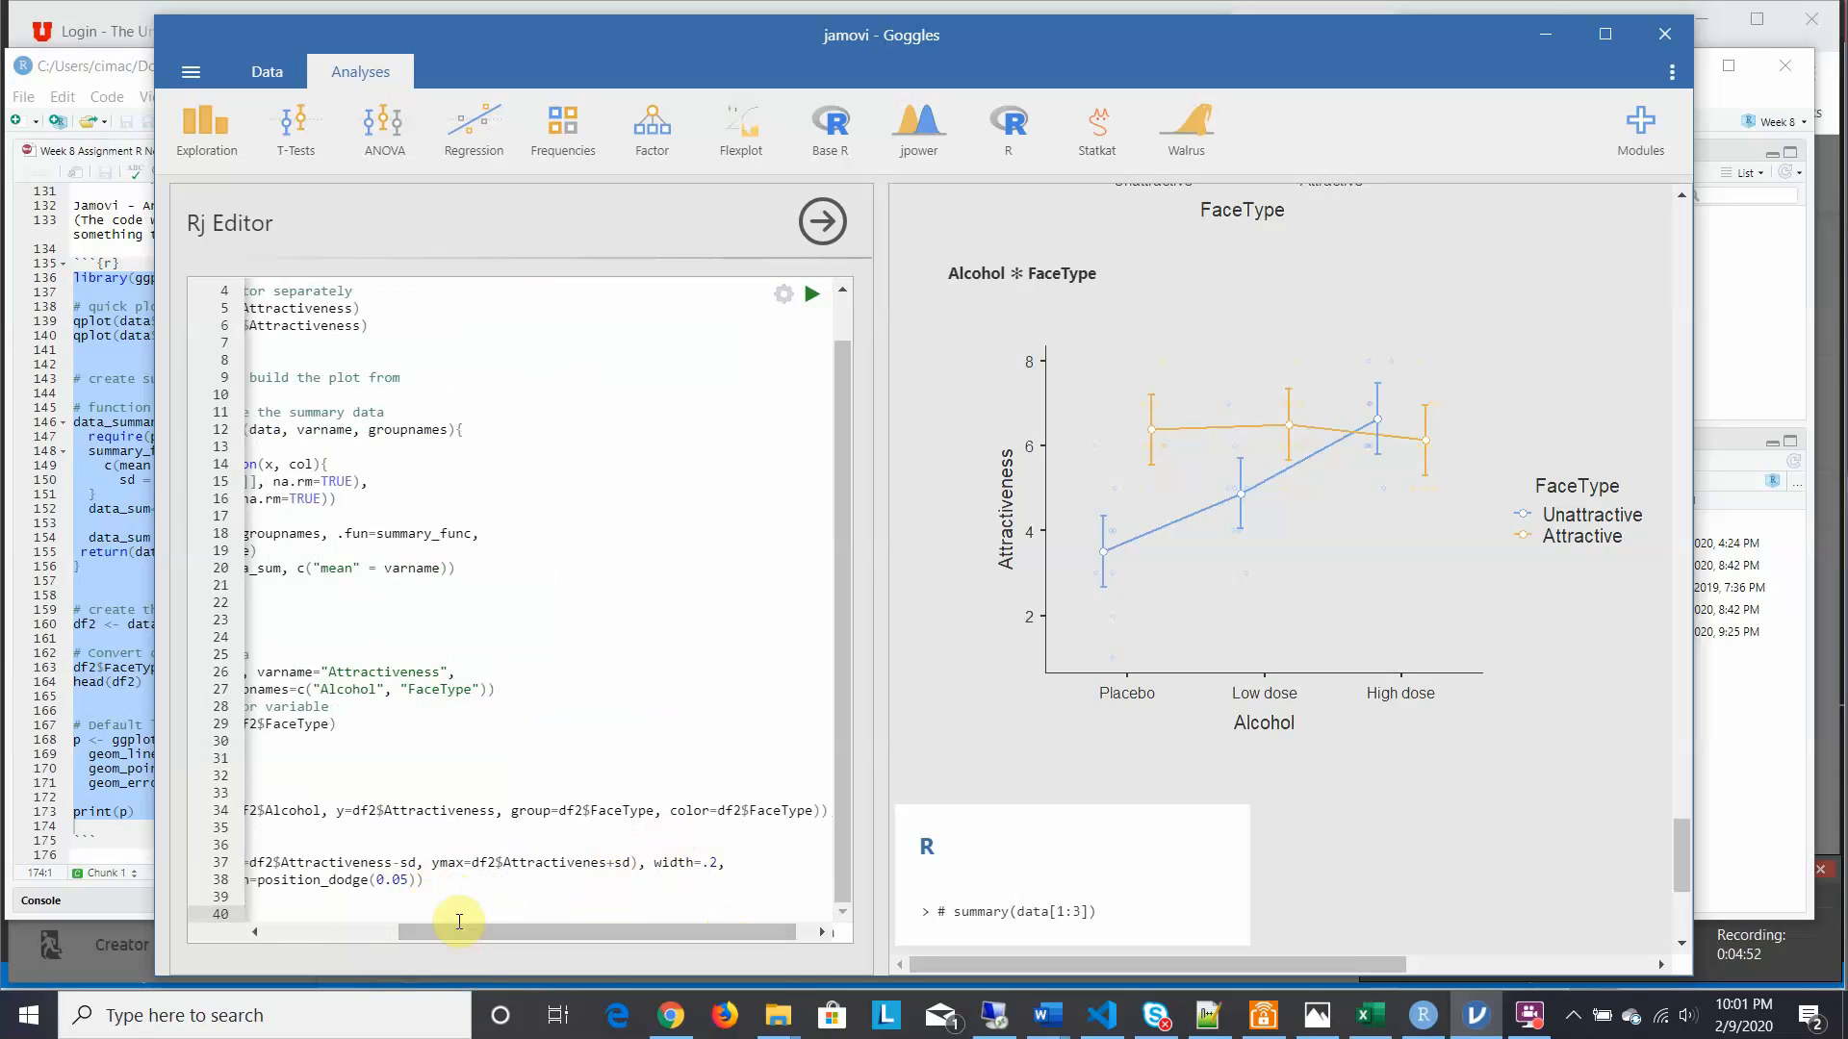
pyautogui.click(810, 298)
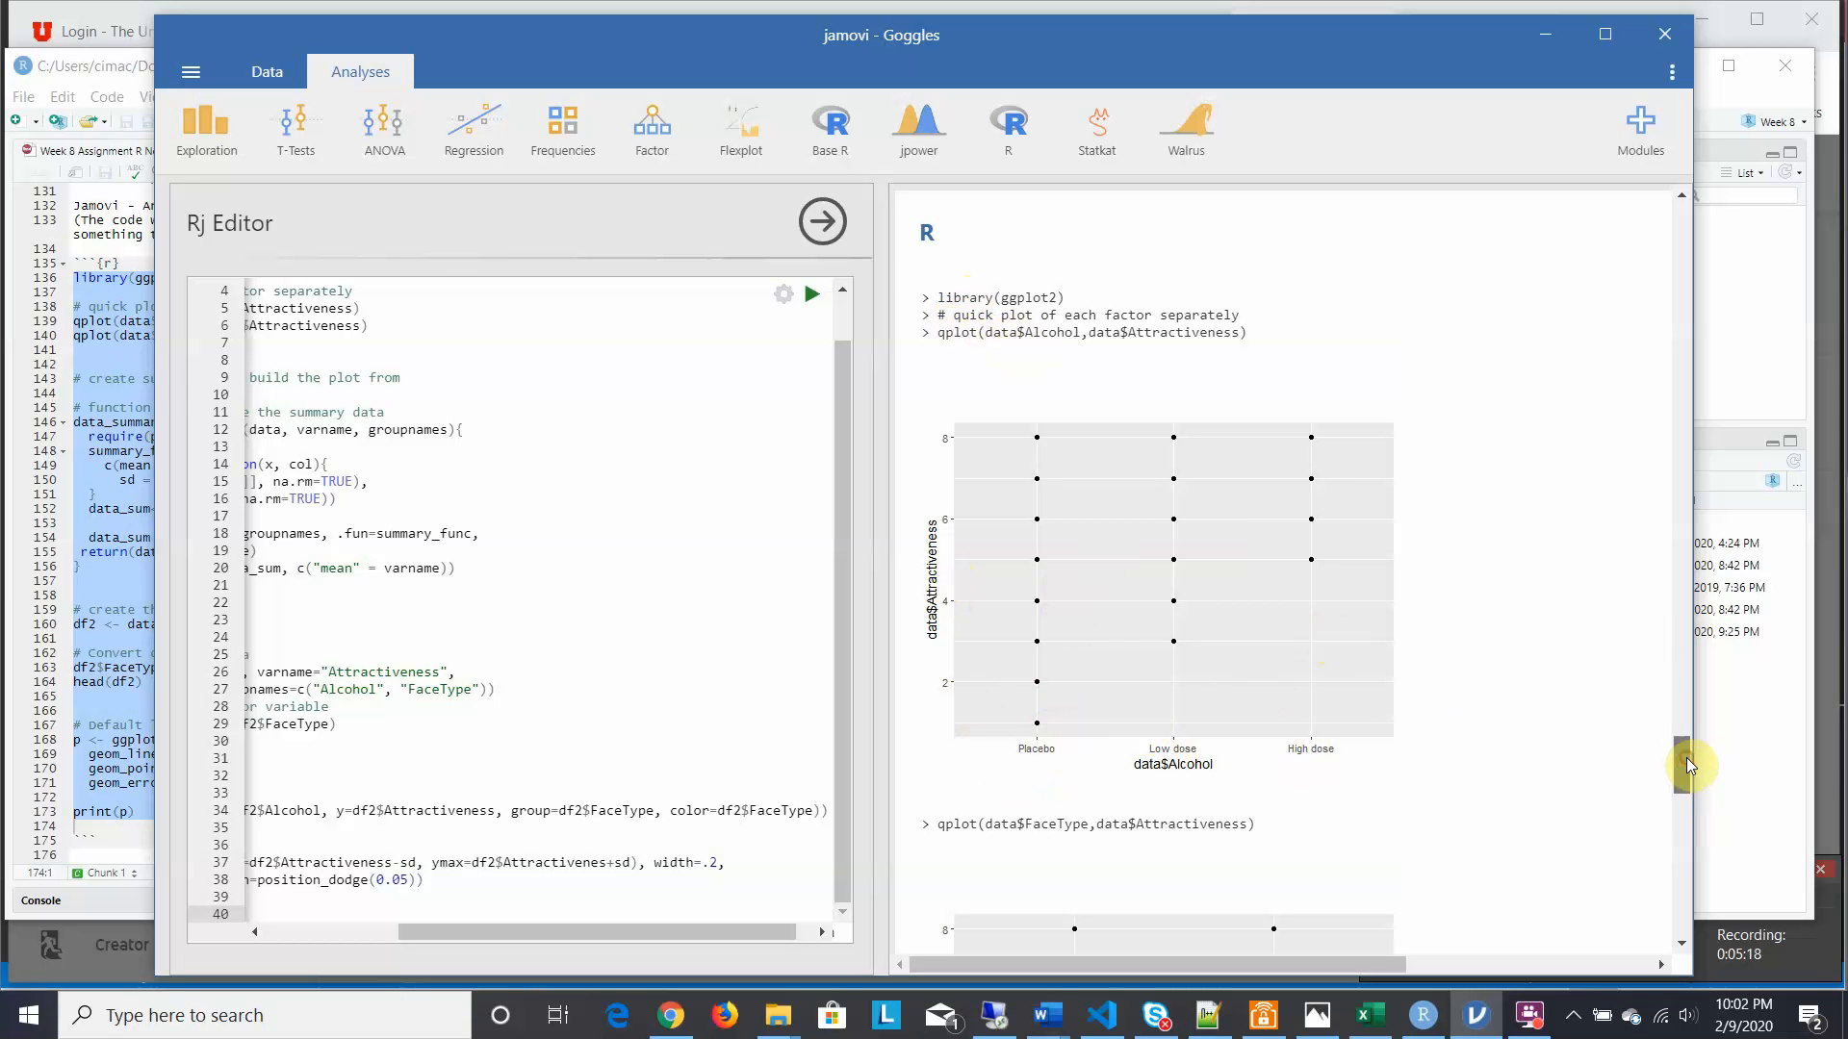
# Examine the R results from the quick plots through the df2 summary table to the line plot, alongside the code
pyautogui.moveTo(1686, 763); pyautogui.dragTo(1686, 789)
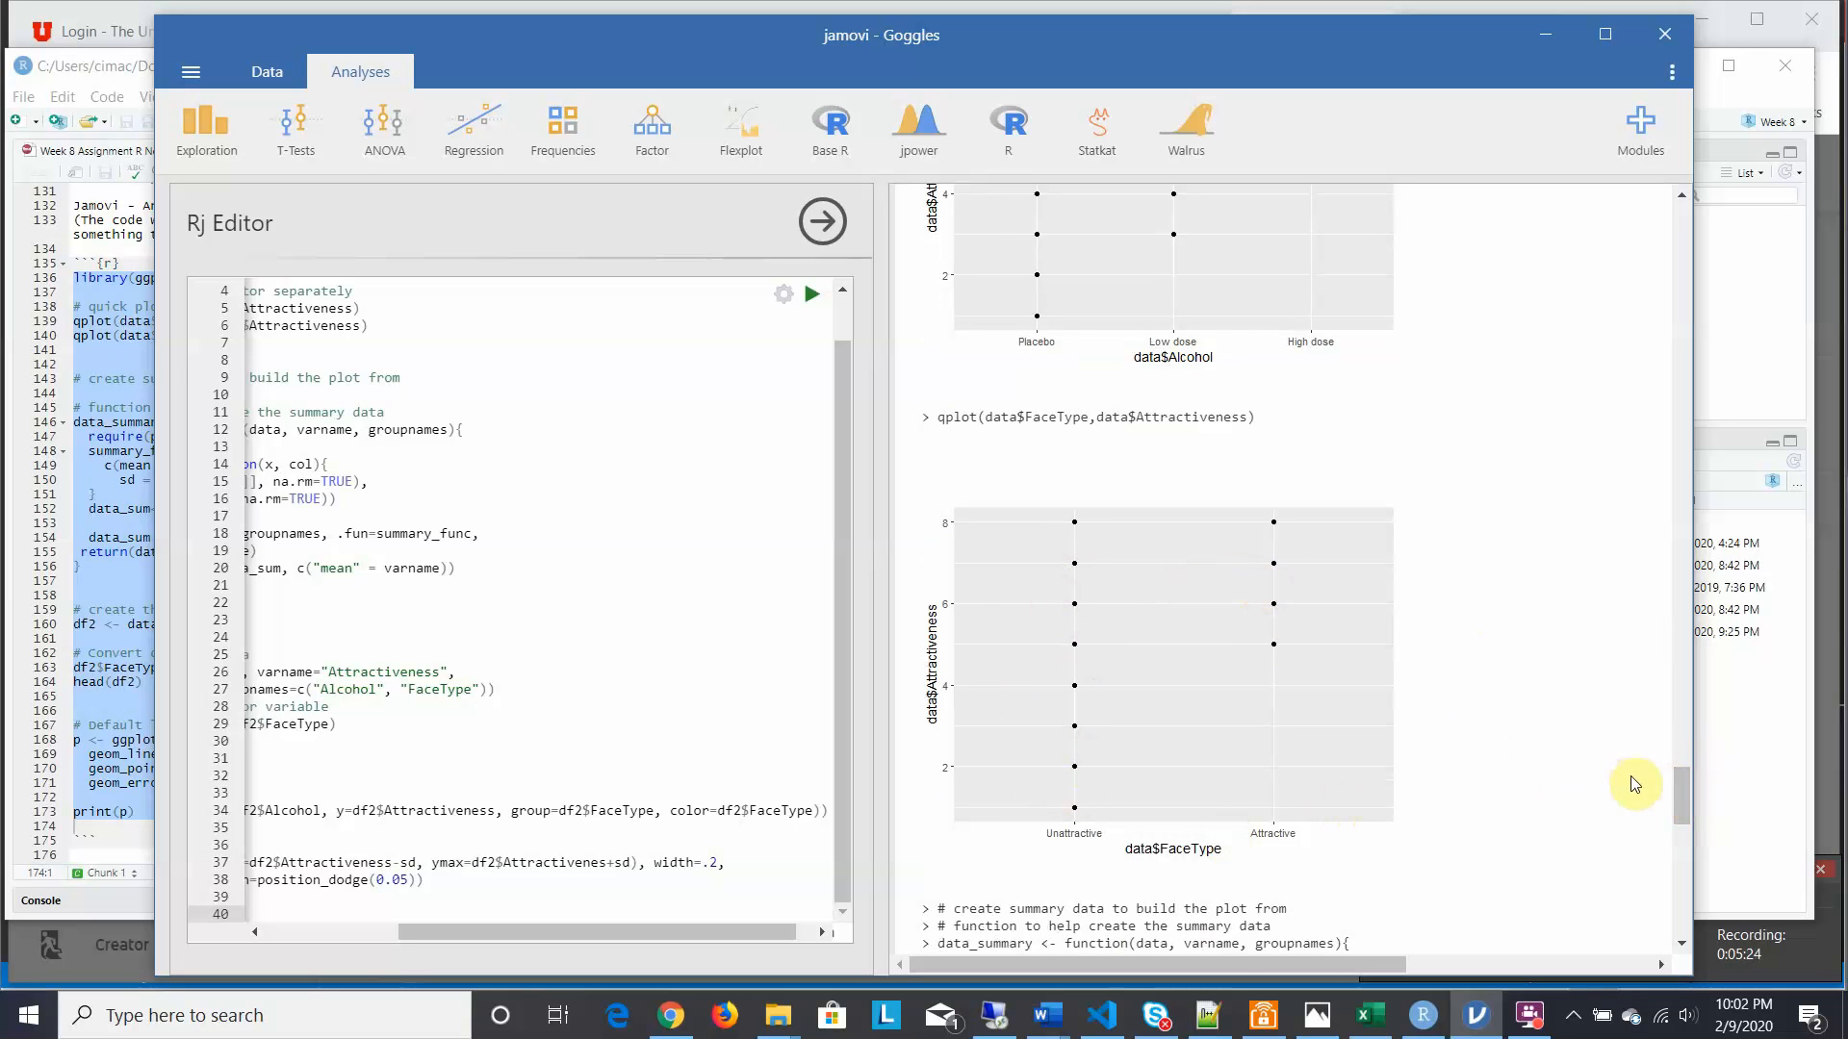
pyautogui.moveTo(1677, 777); pyautogui.dragTo(1690, 822)
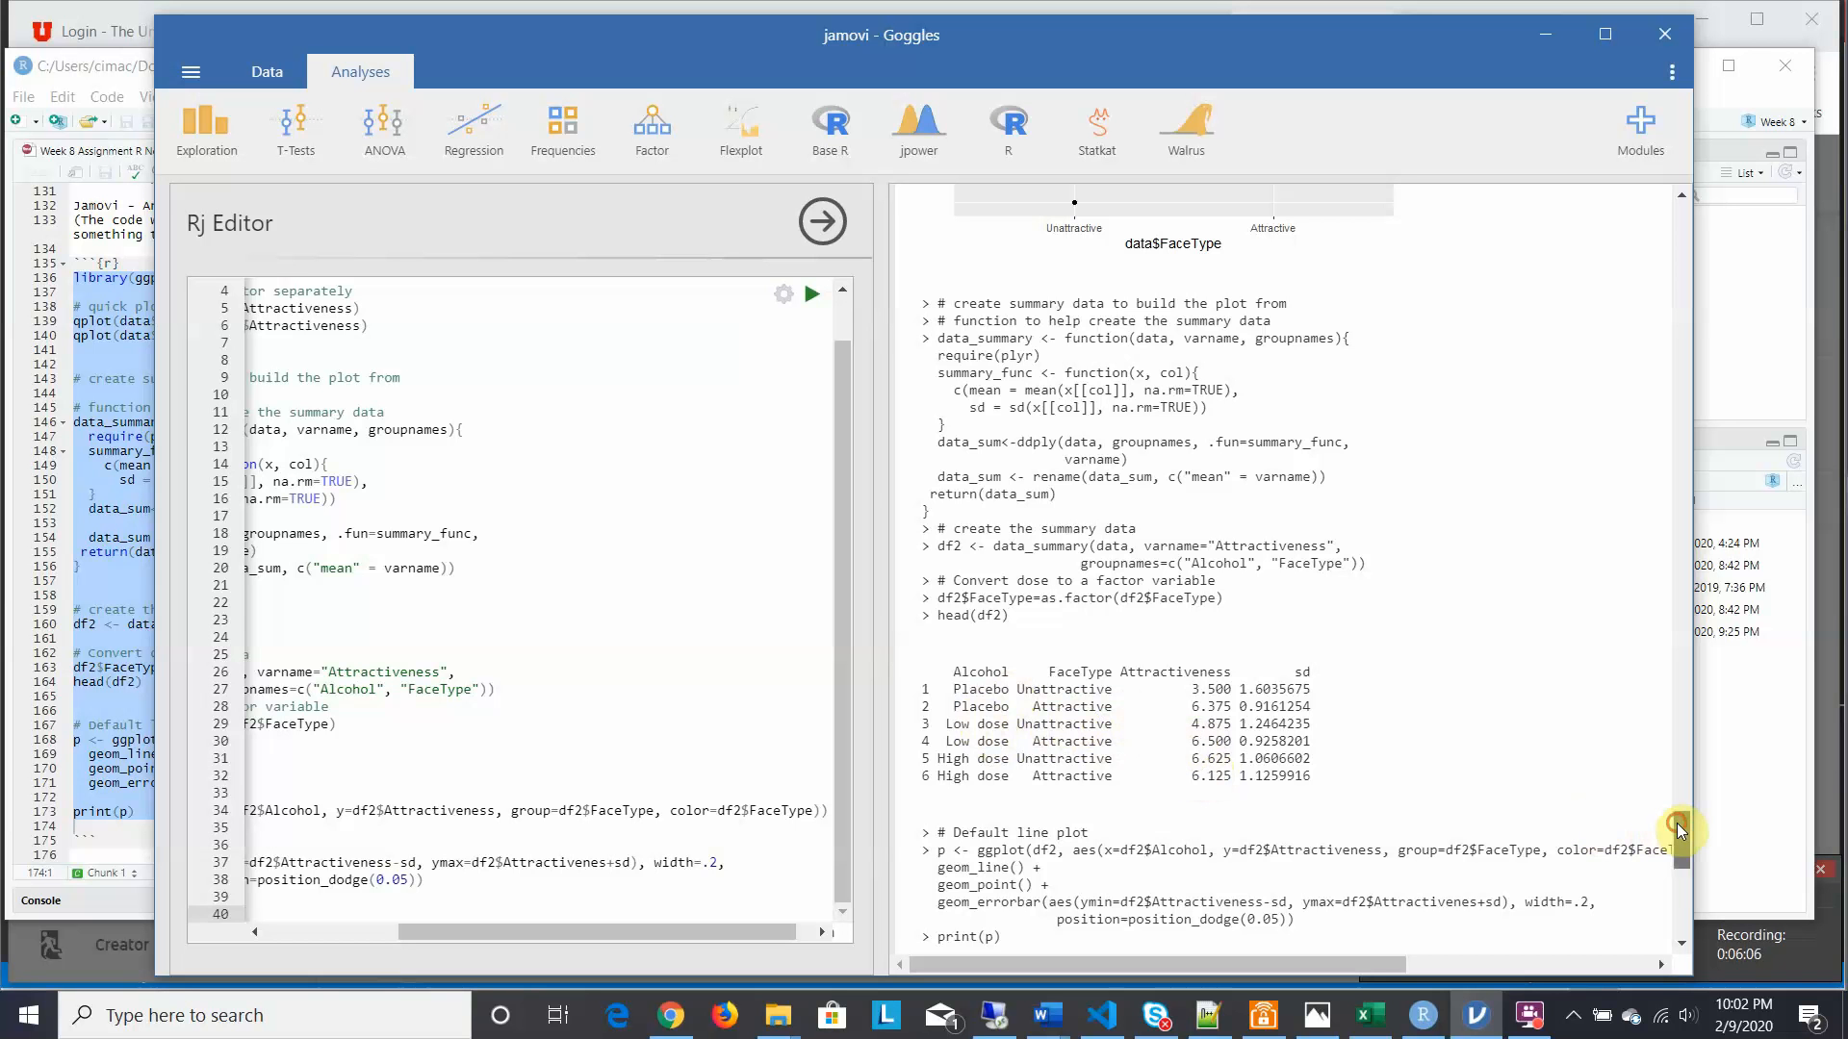
pyautogui.moveTo(1676, 823); pyautogui.dragTo(1683, 855)
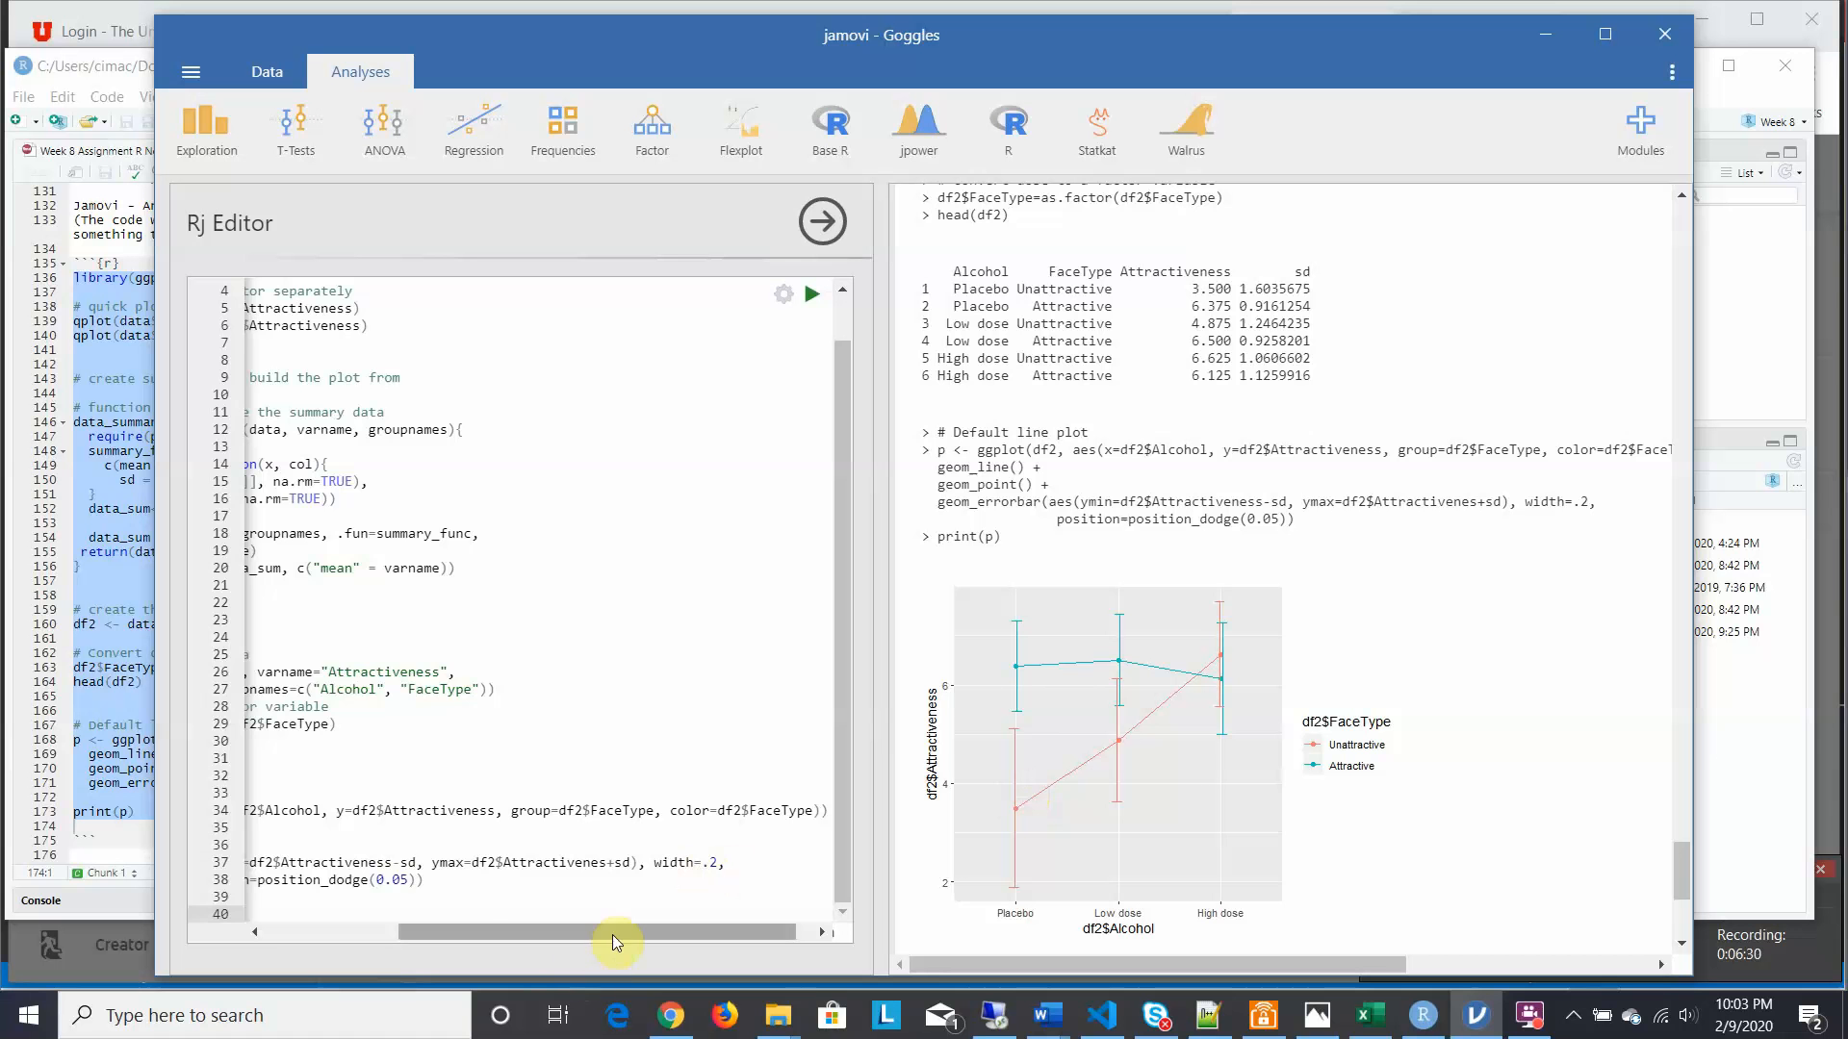
pyautogui.moveTo(612, 933); pyautogui.dragTo(470, 933)
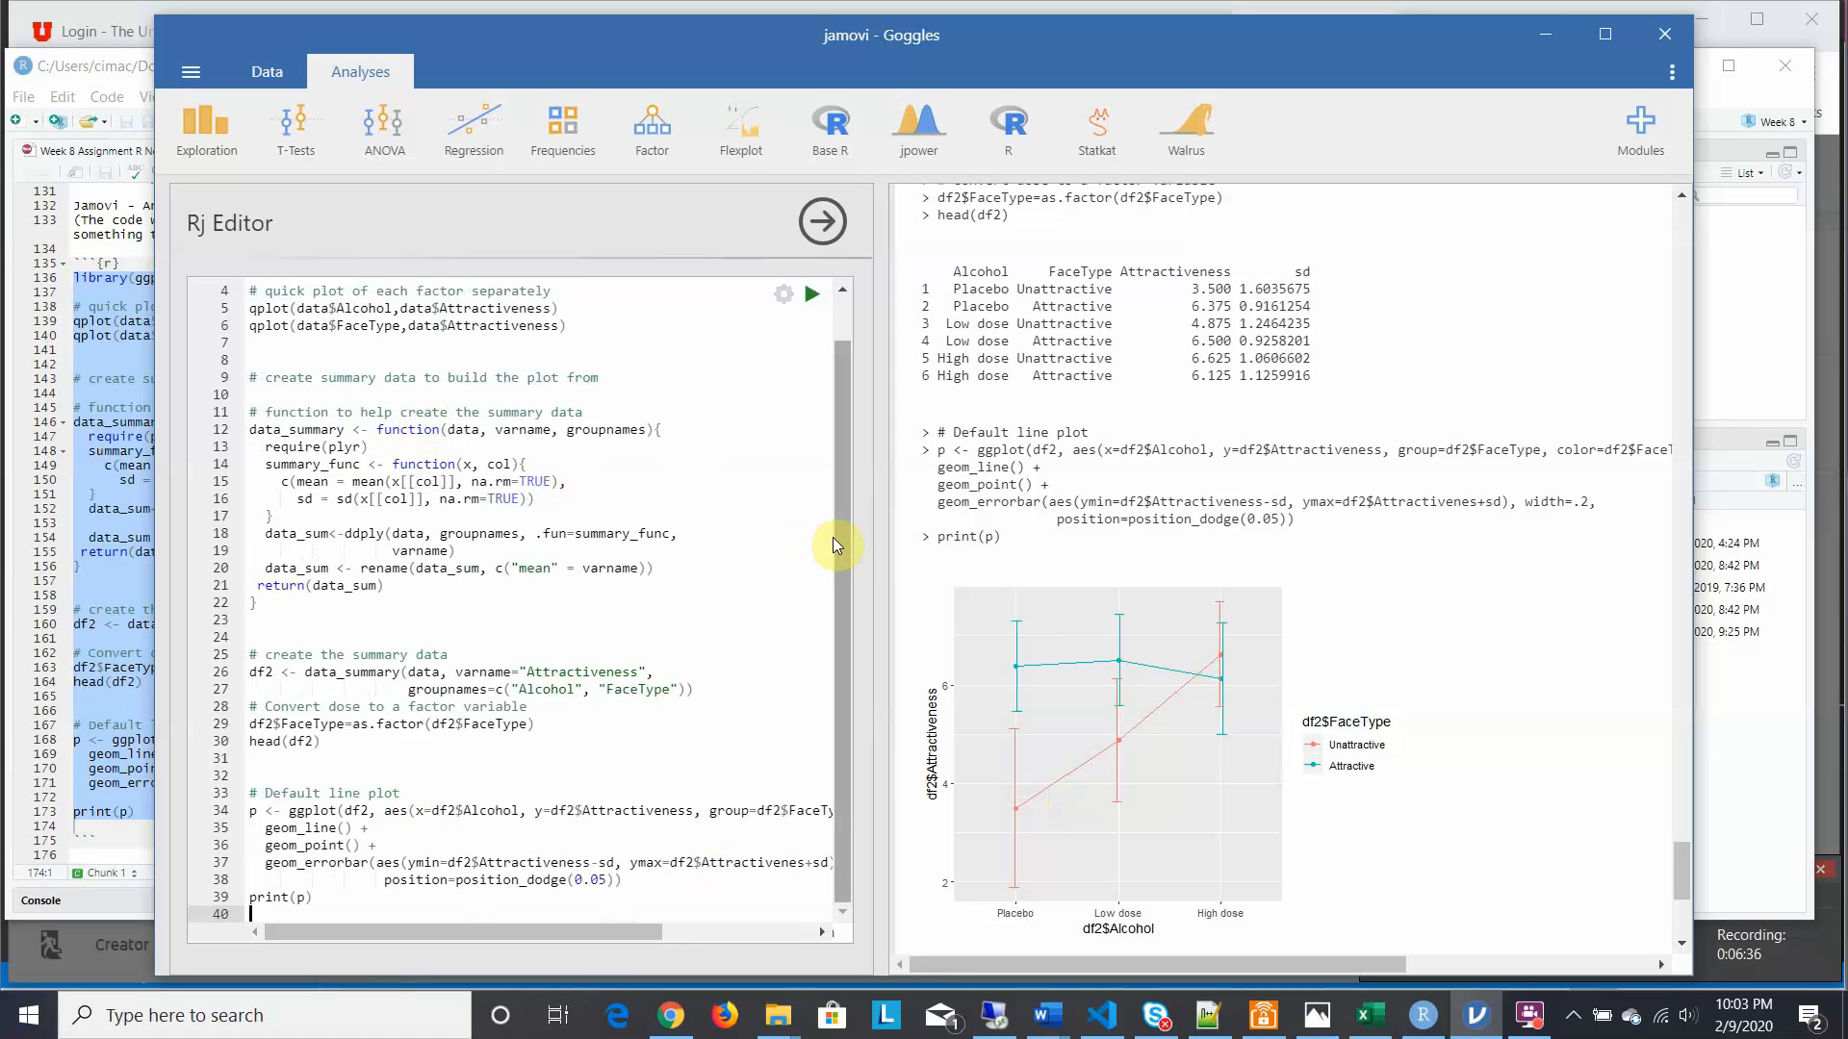
pyautogui.moveTo(837, 539); pyautogui.dragTo(830, 493)
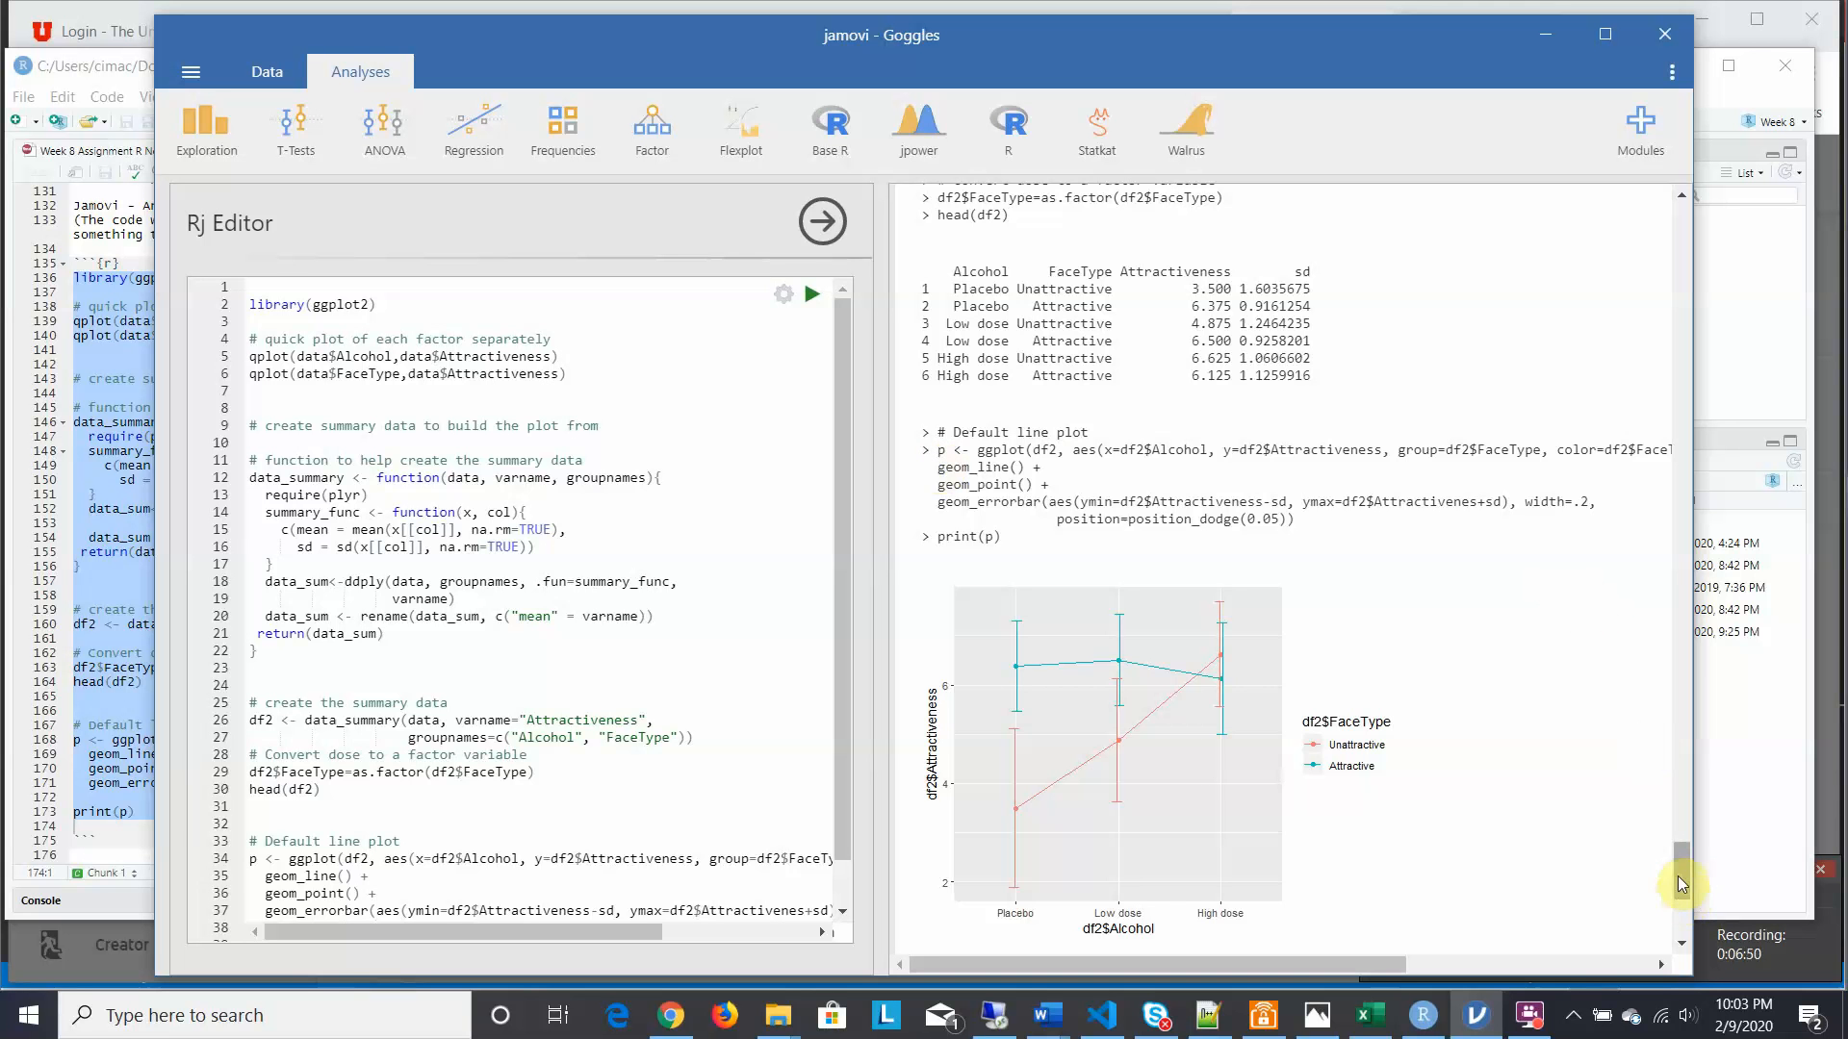
# Compare the ANOVA's Alcohol ✻ FaceType marginal means plot with the line plot and summary table from the R code
pyautogui.moveTo(1668, 829); pyautogui.dragTo(1626, 700)
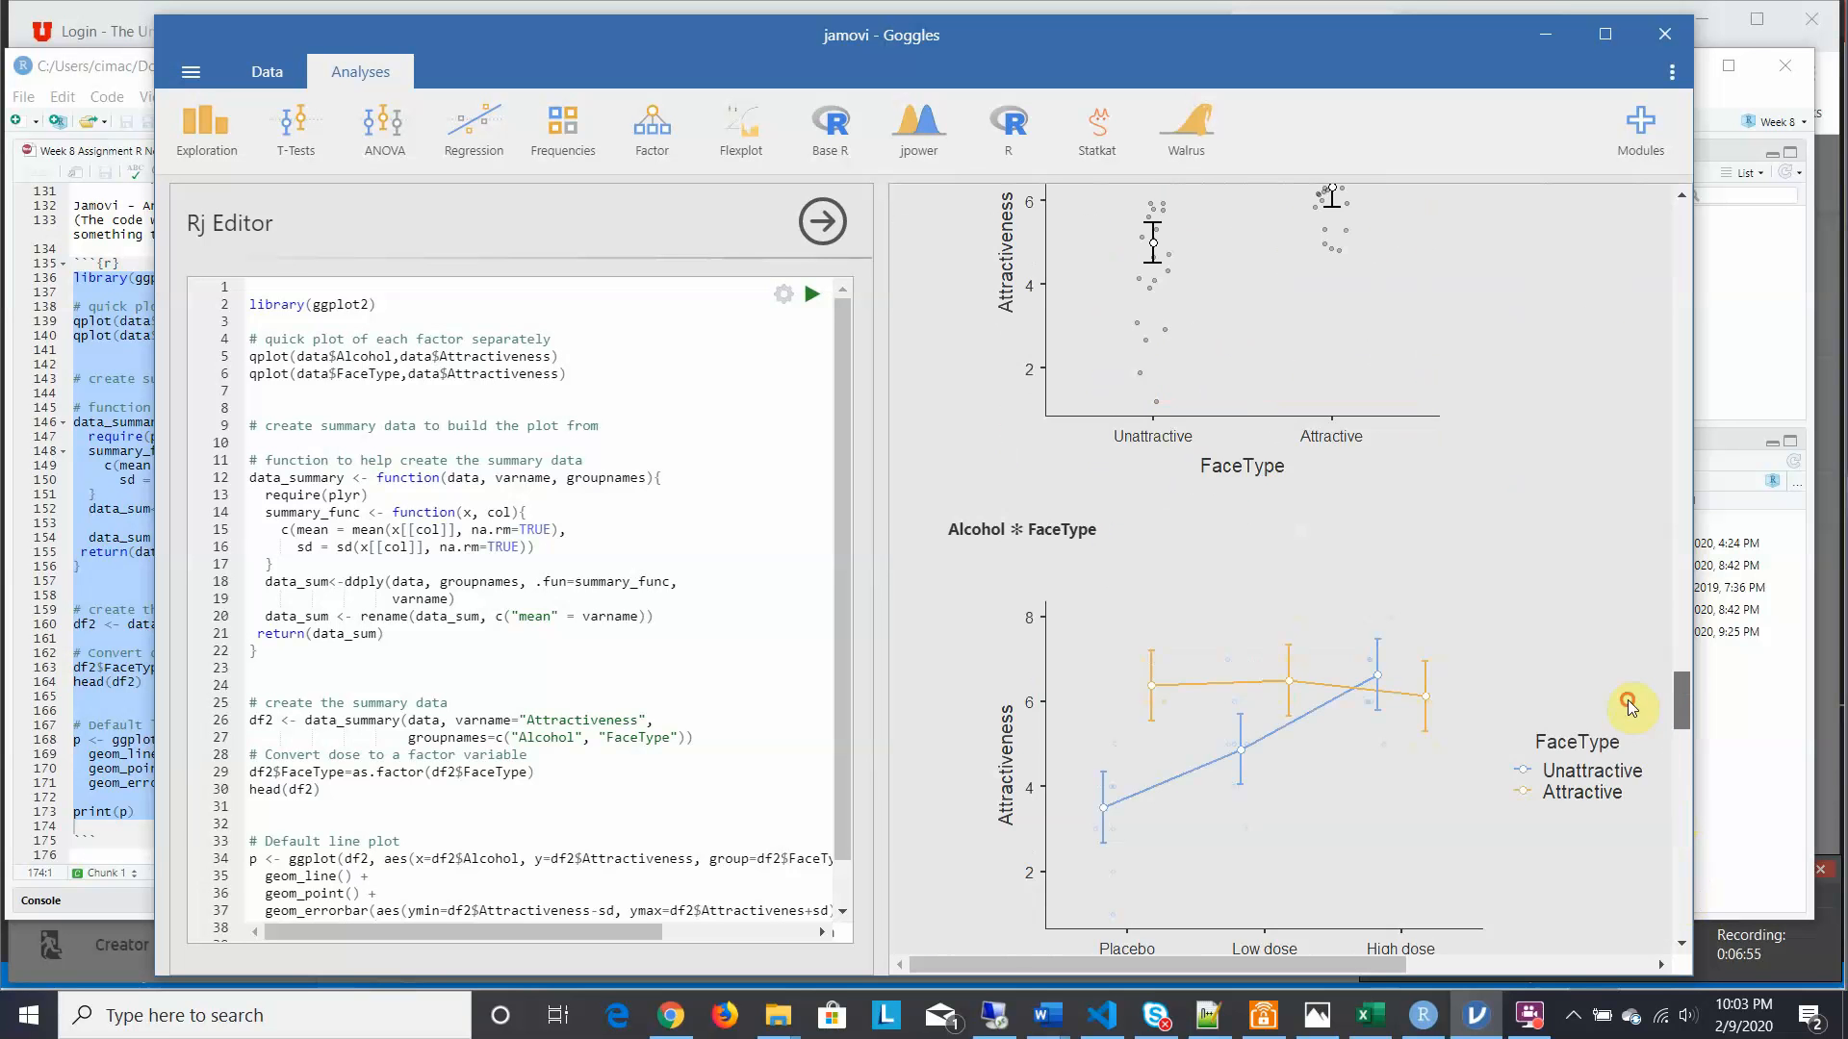
pyautogui.click(1332, 635)
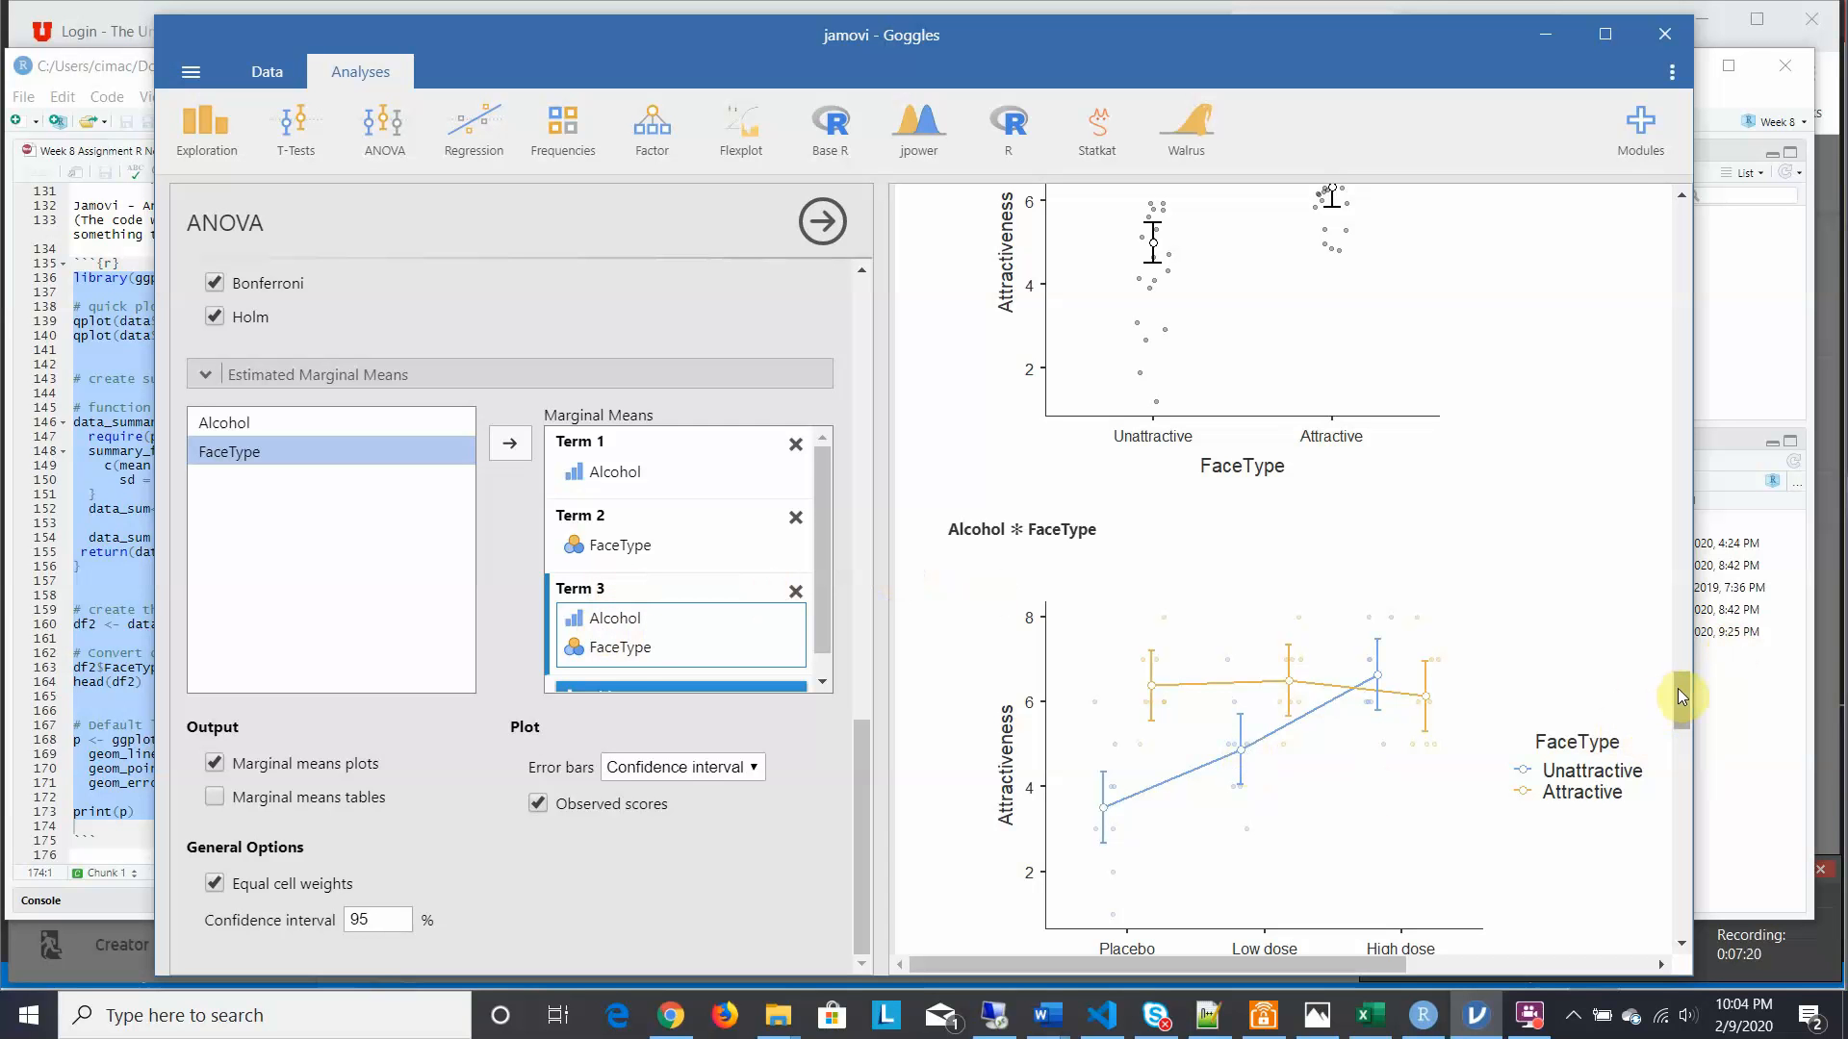
pyautogui.moveTo(1677, 689); pyautogui.dragTo(1686, 869)
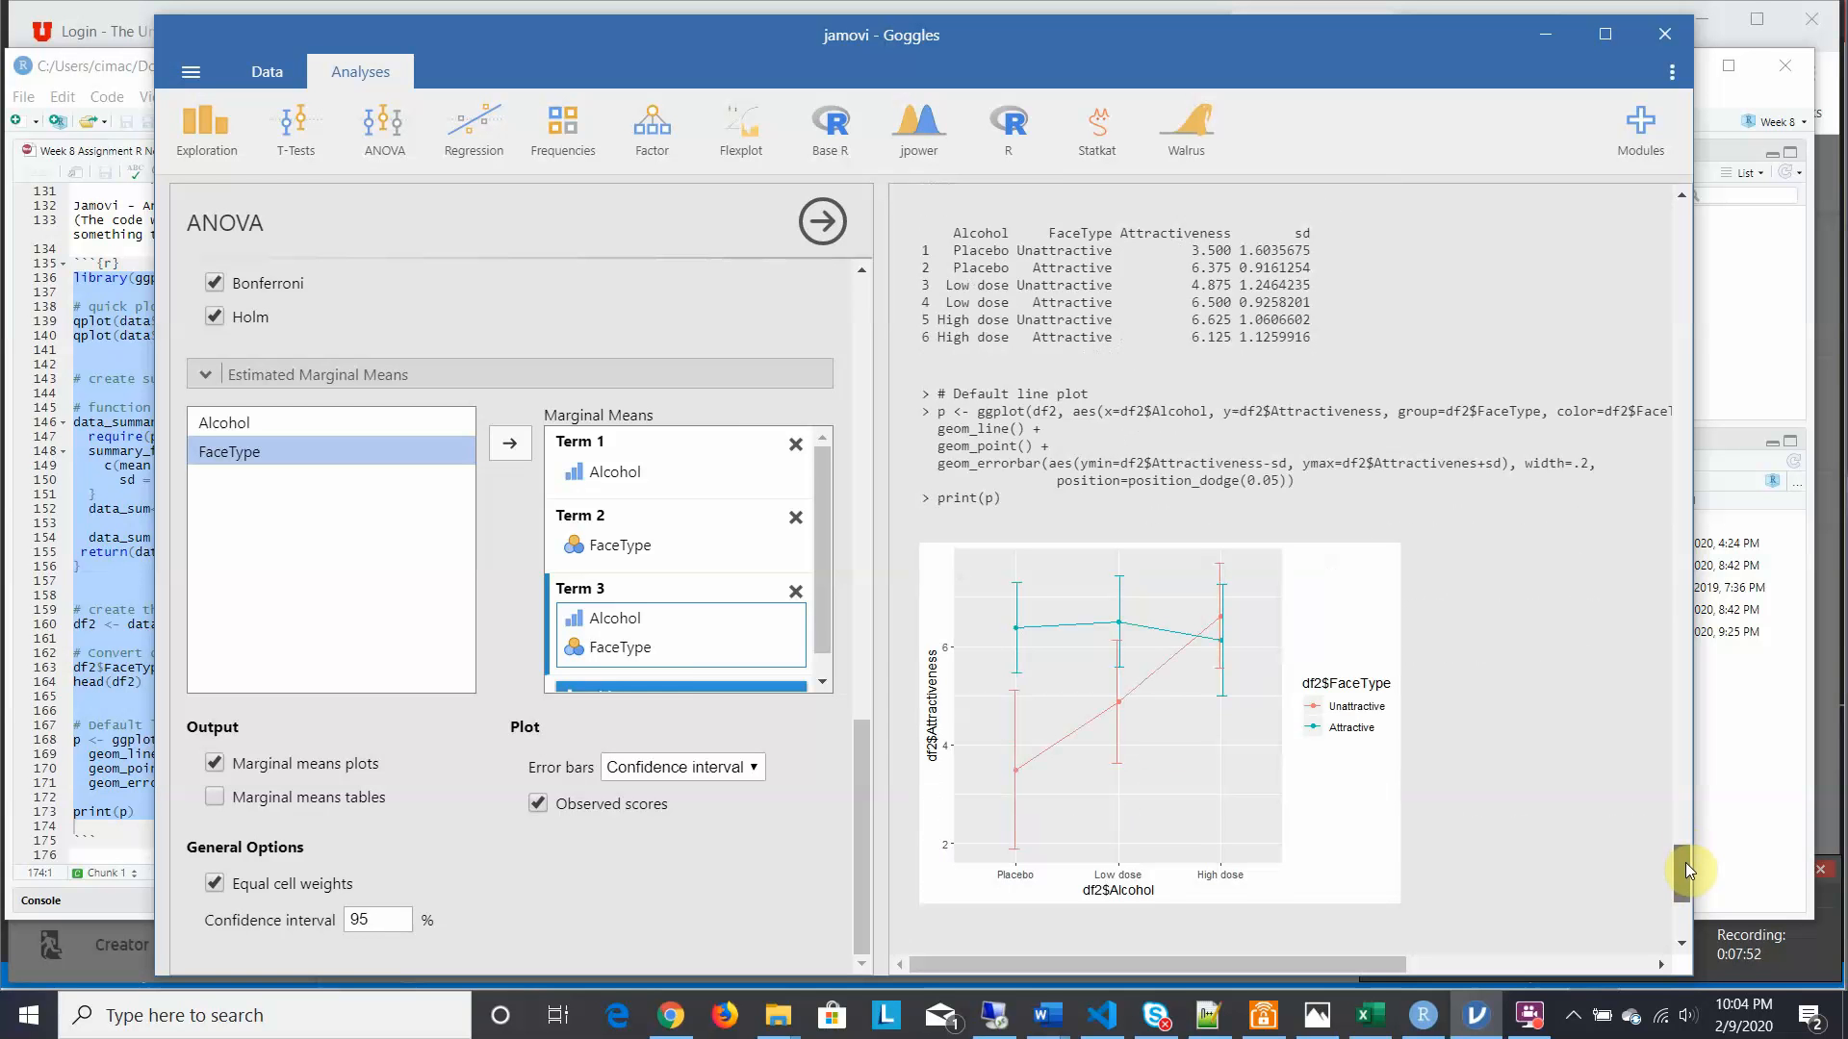
pyautogui.moveTo(1684, 863); pyautogui.dragTo(1667, 822)
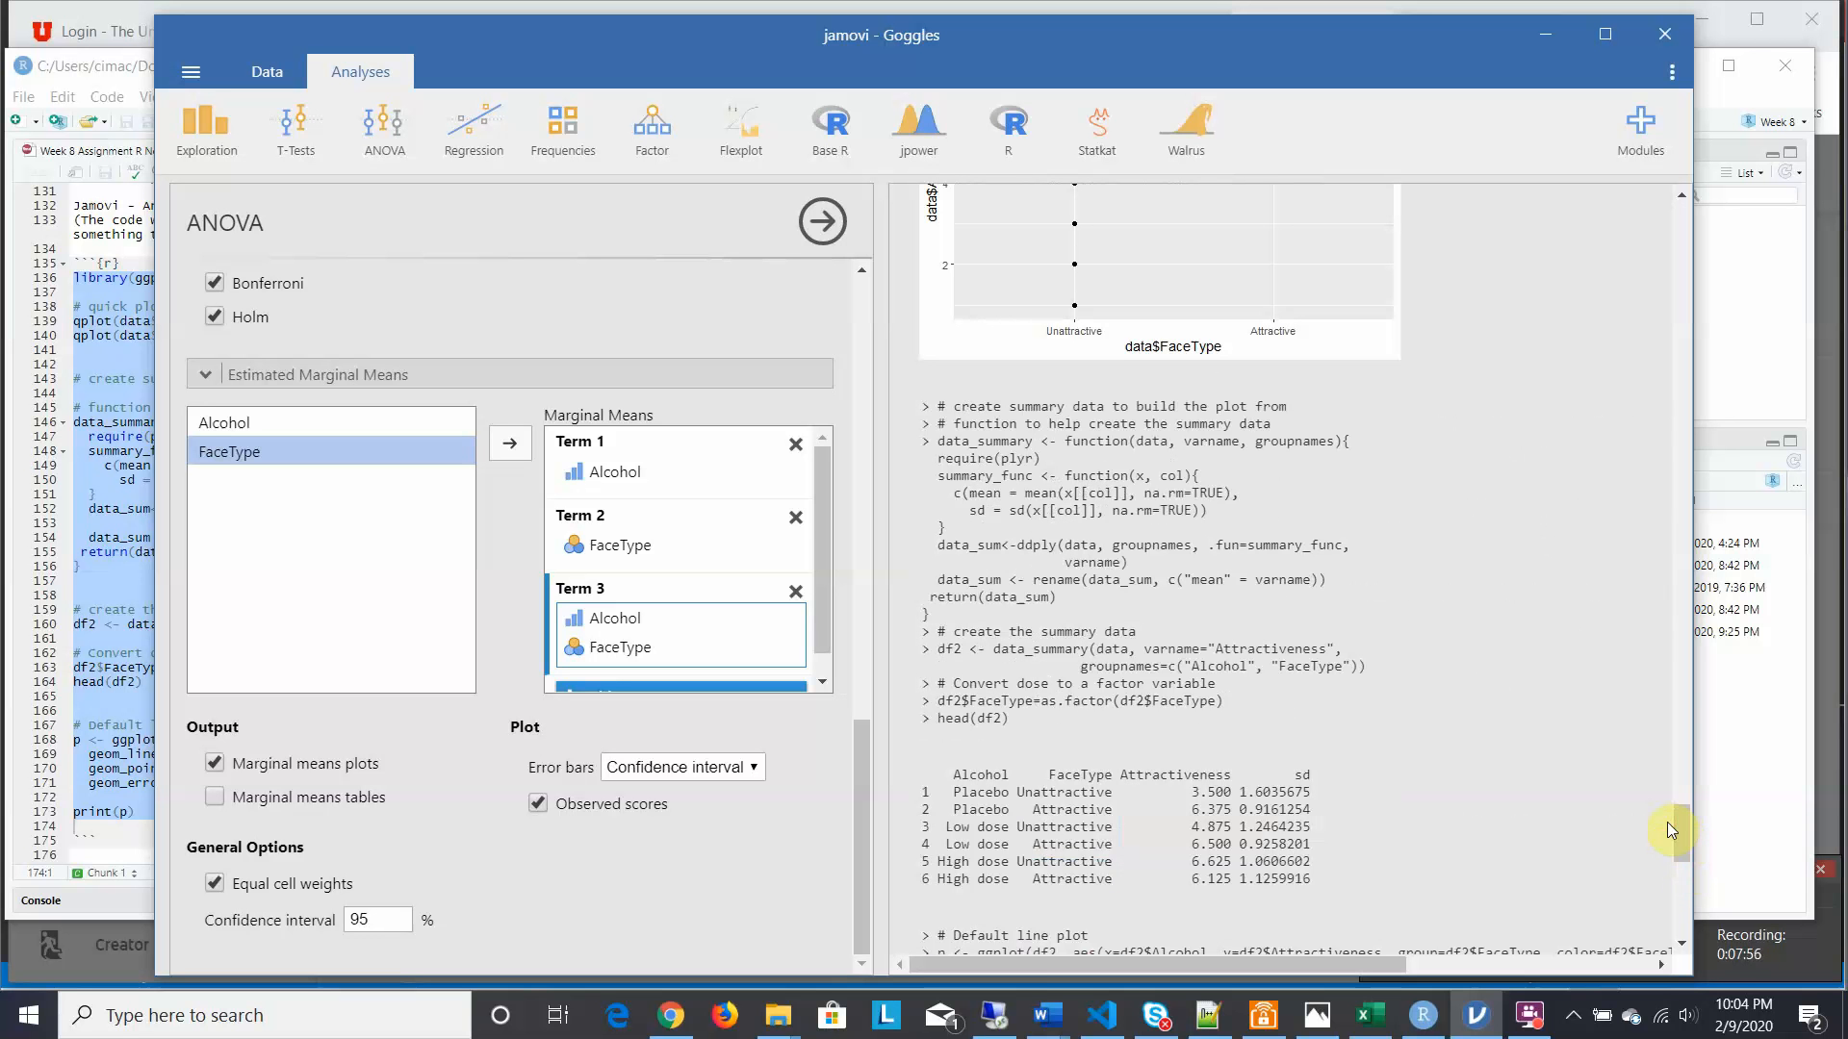